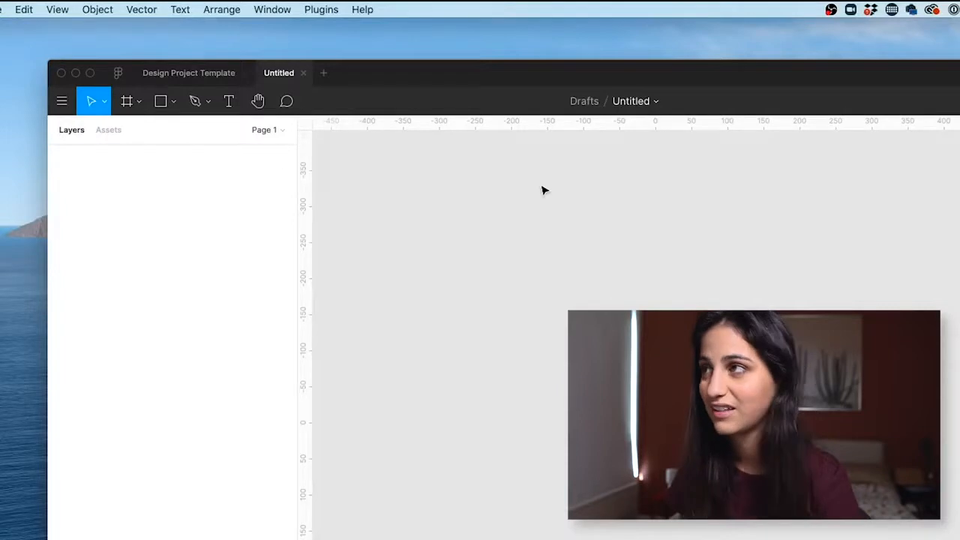
Rename the untitled draft file as "Project Alpha"
scroll(405, 122, right, 1)
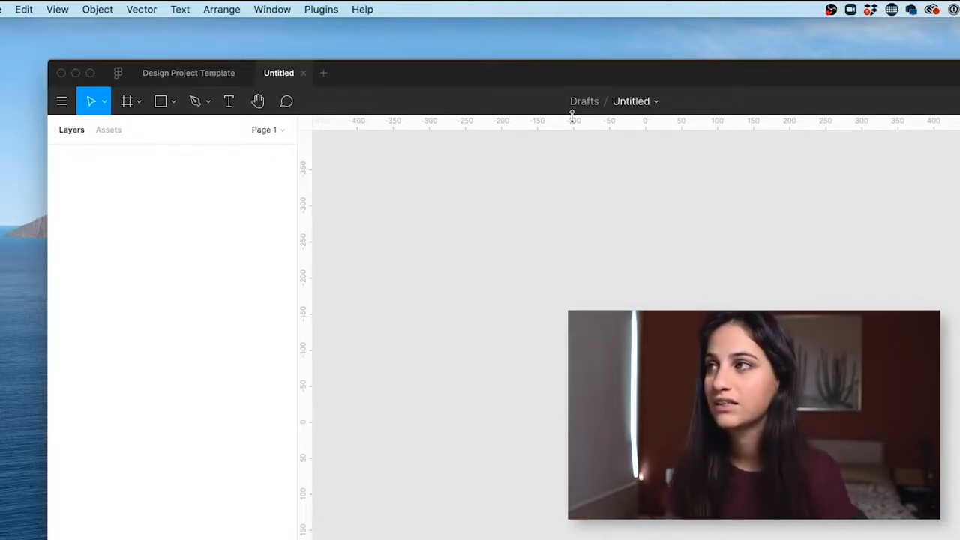
click(627, 105)
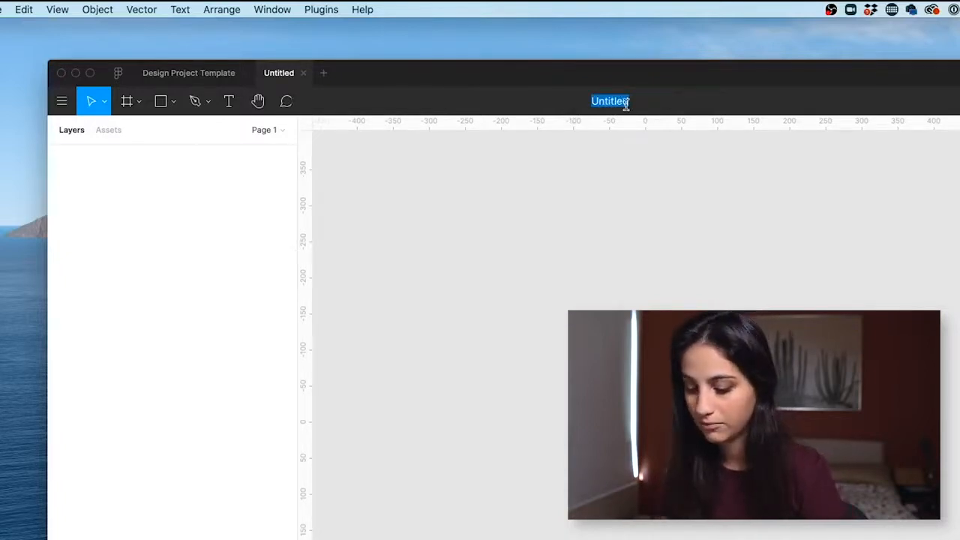
text(Proje)
text(ct ap)
text(ha)
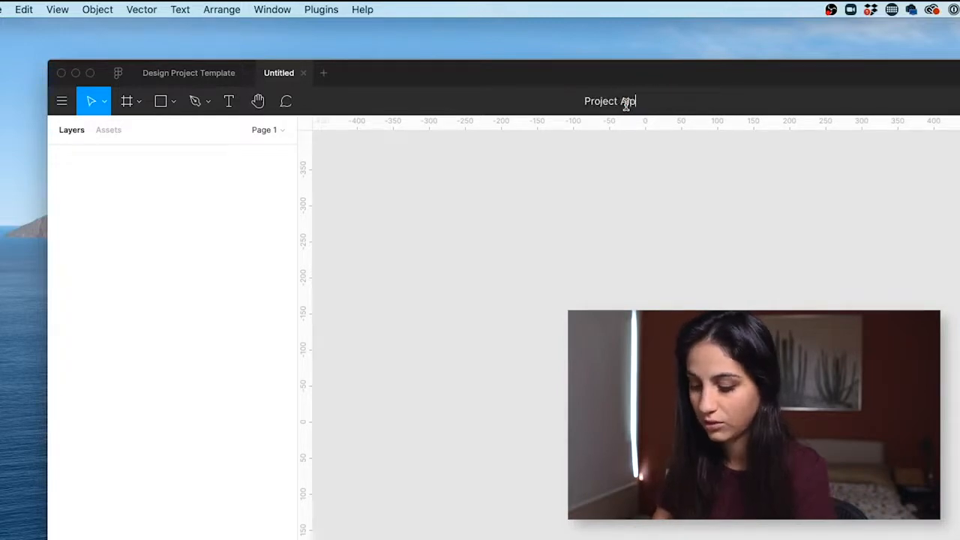
key(Return)
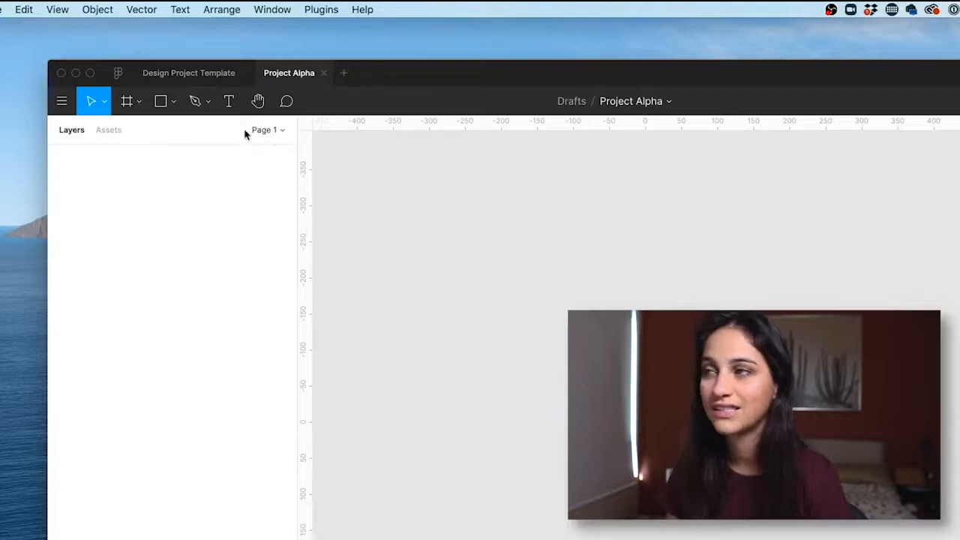
Show the page list, enlarge its area, and rename Page 1 as "Cover"
click(281, 132)
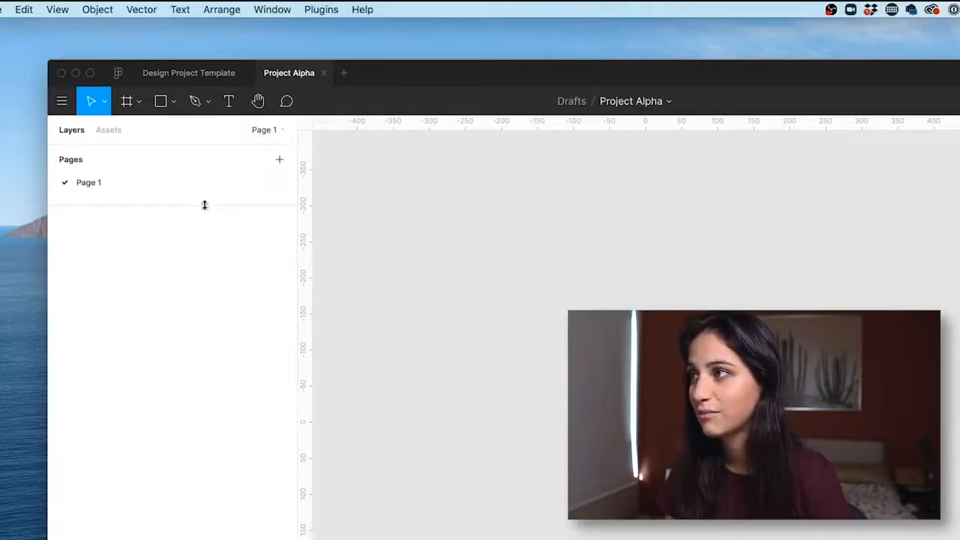
drag(203, 204, 189, 393)
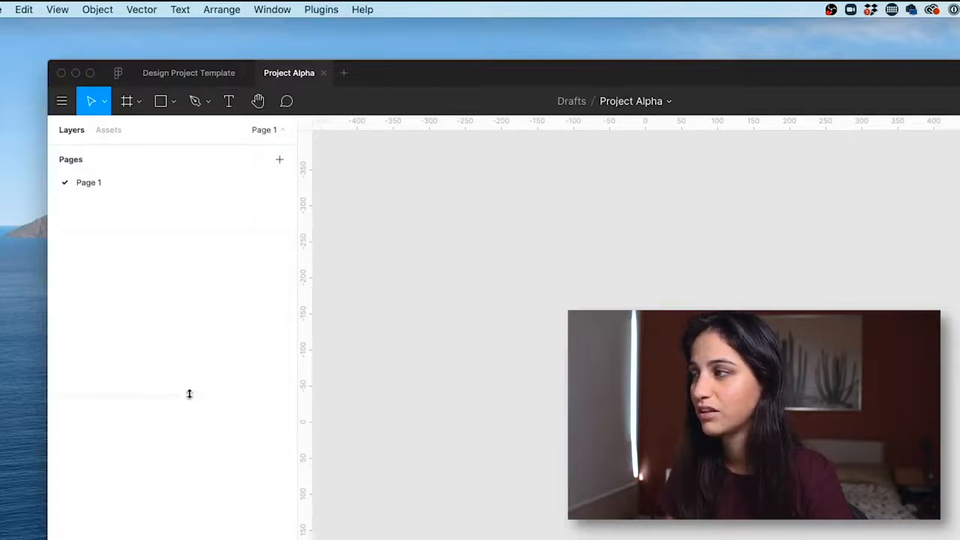
double_click(96, 191)
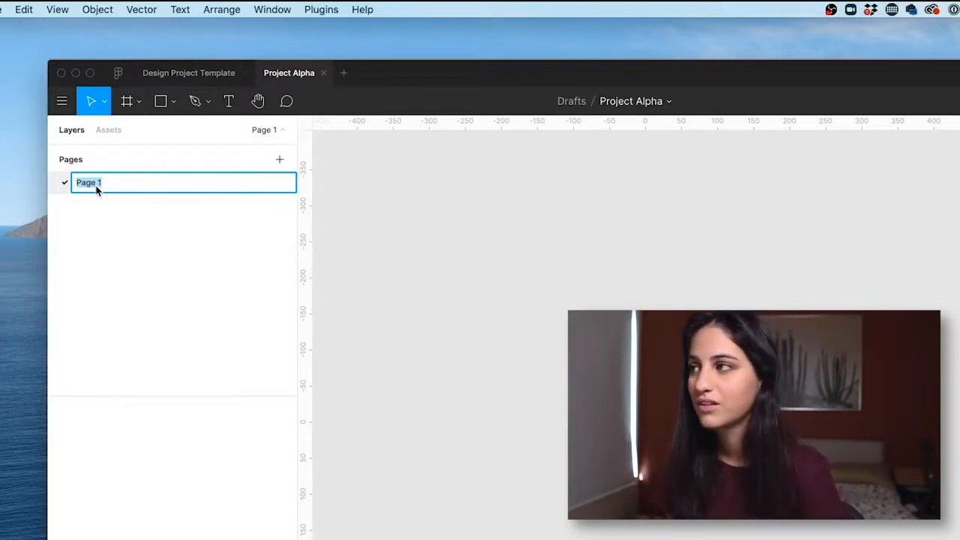
text(Cover)
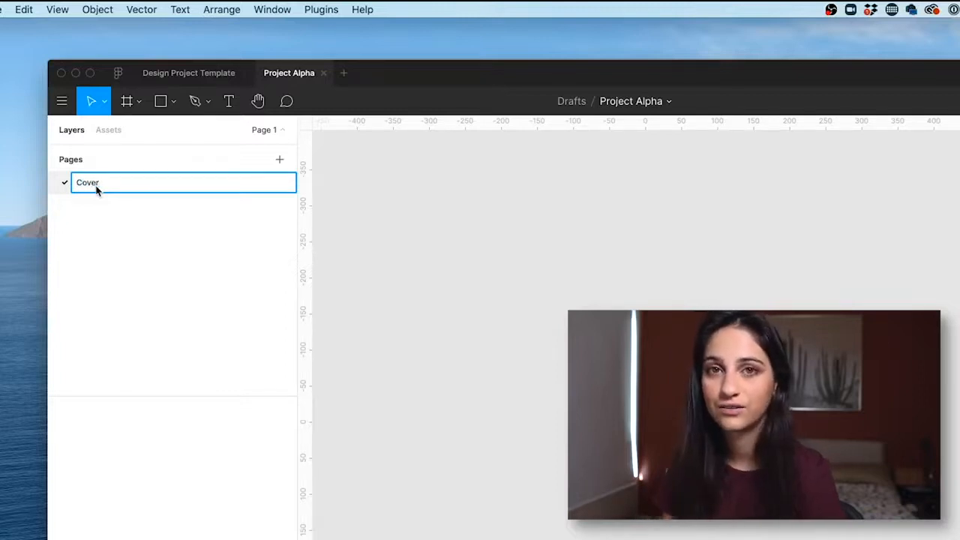
key(Return)
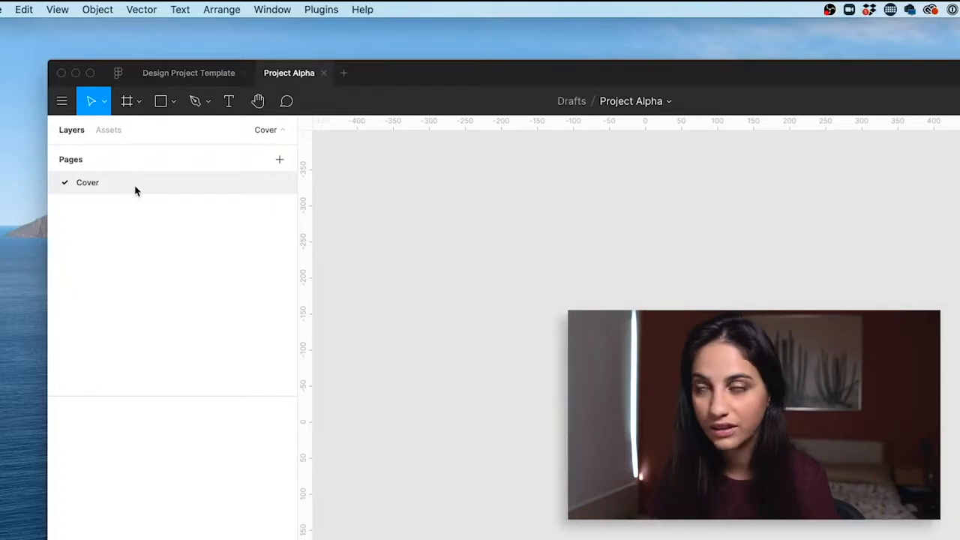
Add a divider page below Cover and name it with a row of dashes, "---------------------"
click(280, 162)
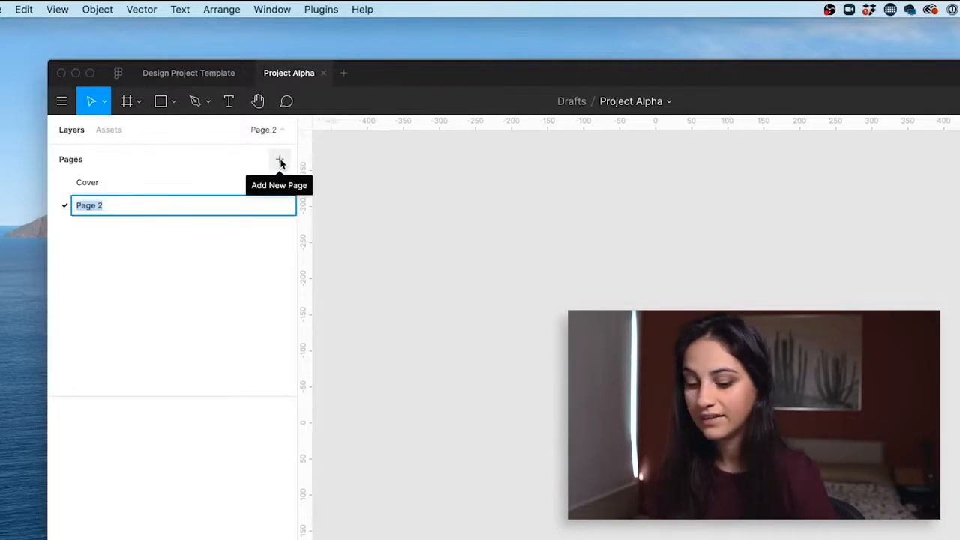
text(------)
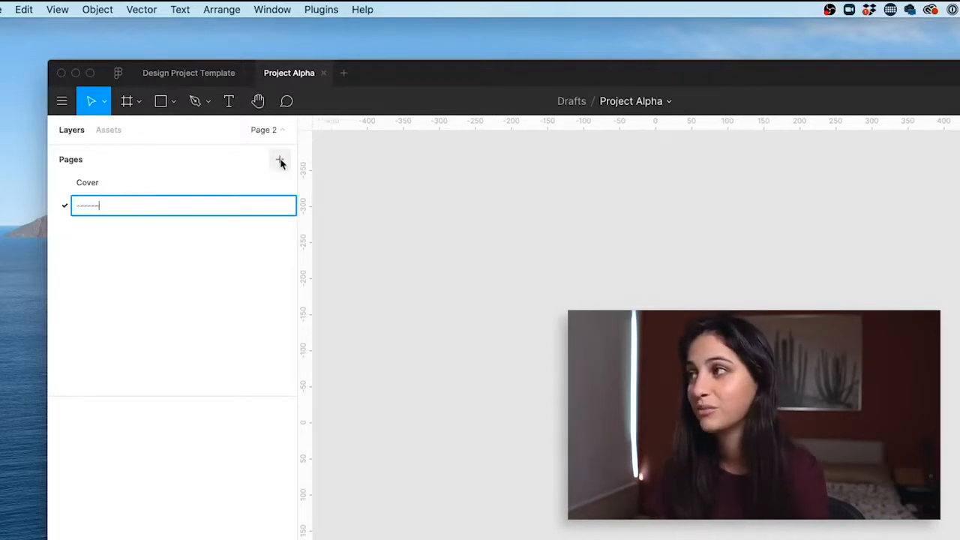
text(---------------)
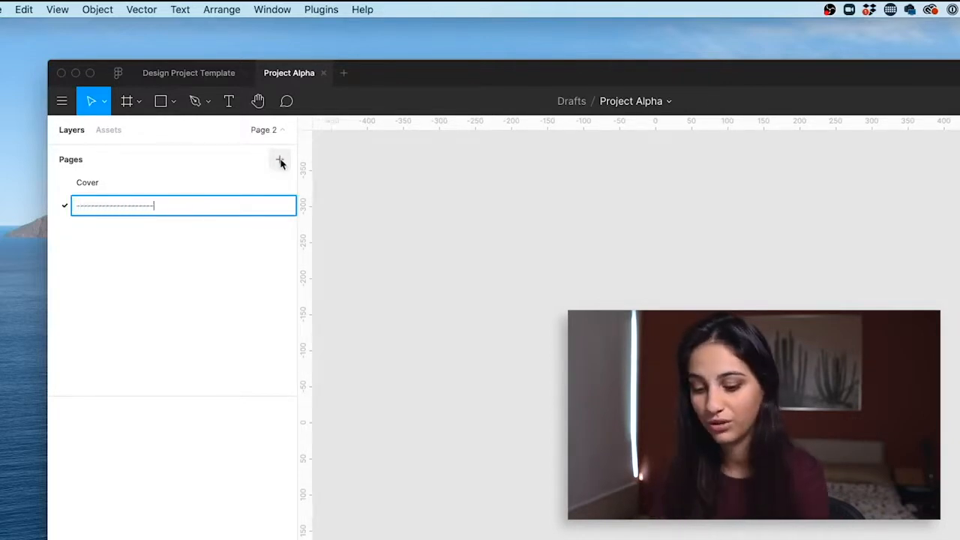
key(Return)
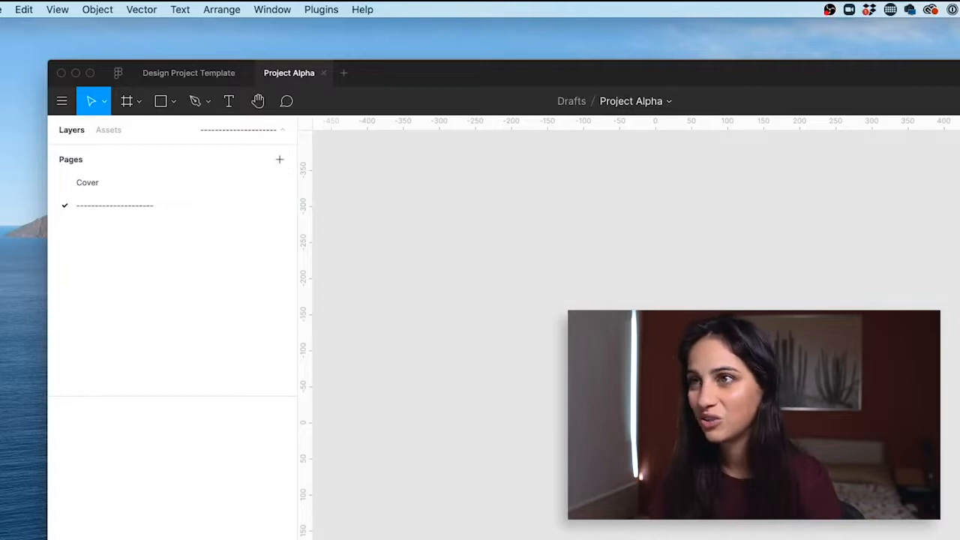
Add two more pages below the divider, named "Explorations" and "References"
click(277, 161)
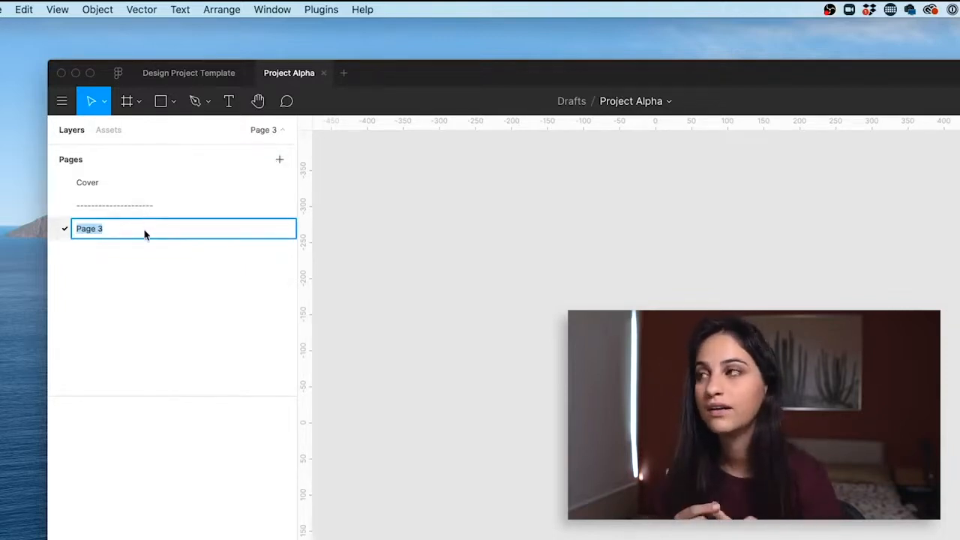
text(Explorations)
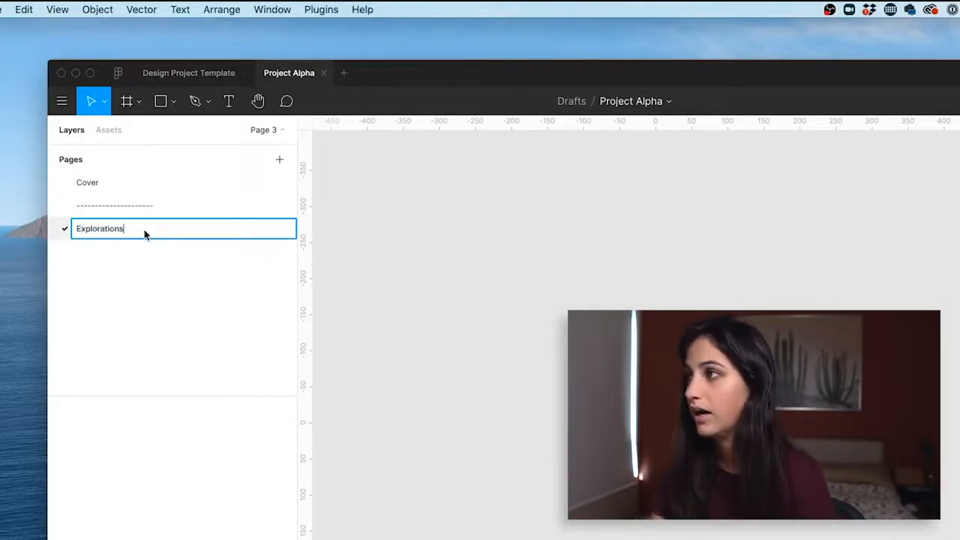
key(Return)
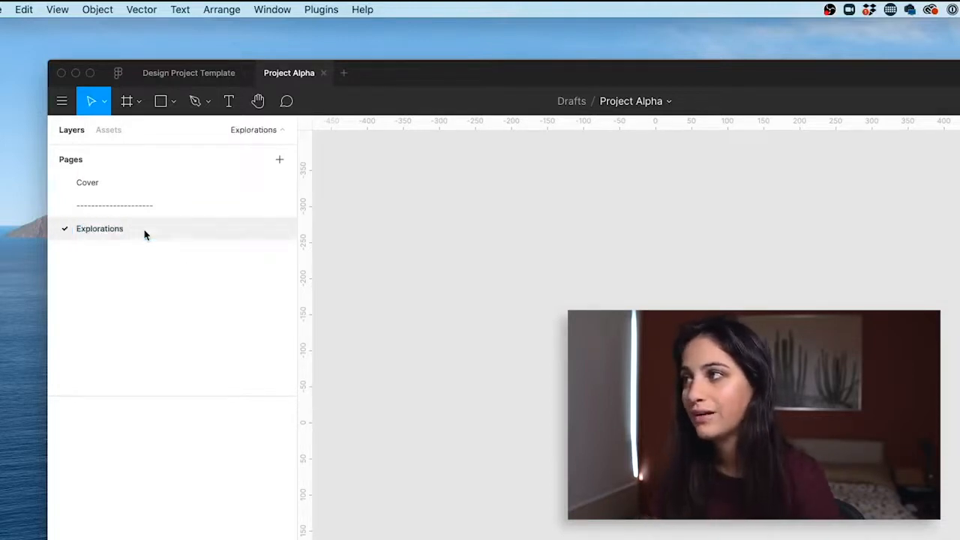
click(280, 161)
text(Reference)
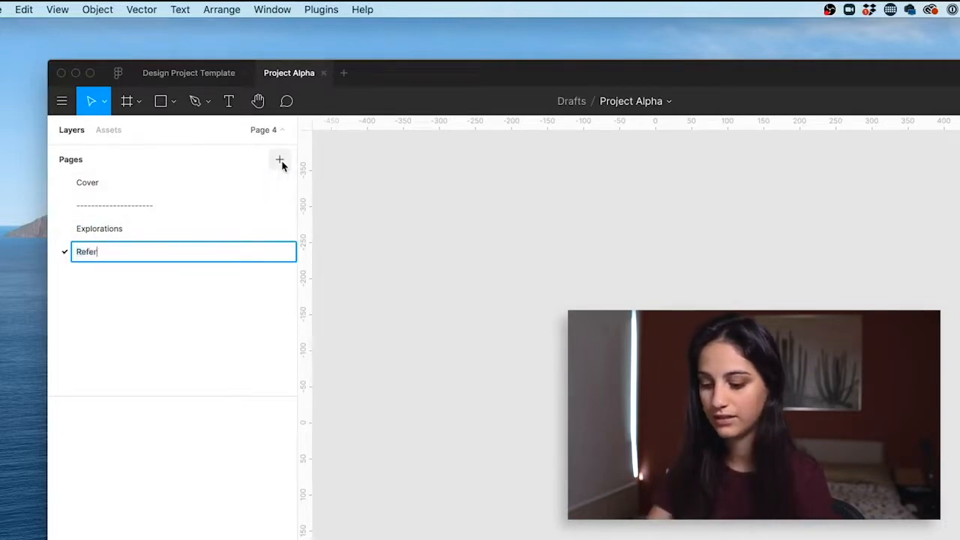
text(s)
key(Return)
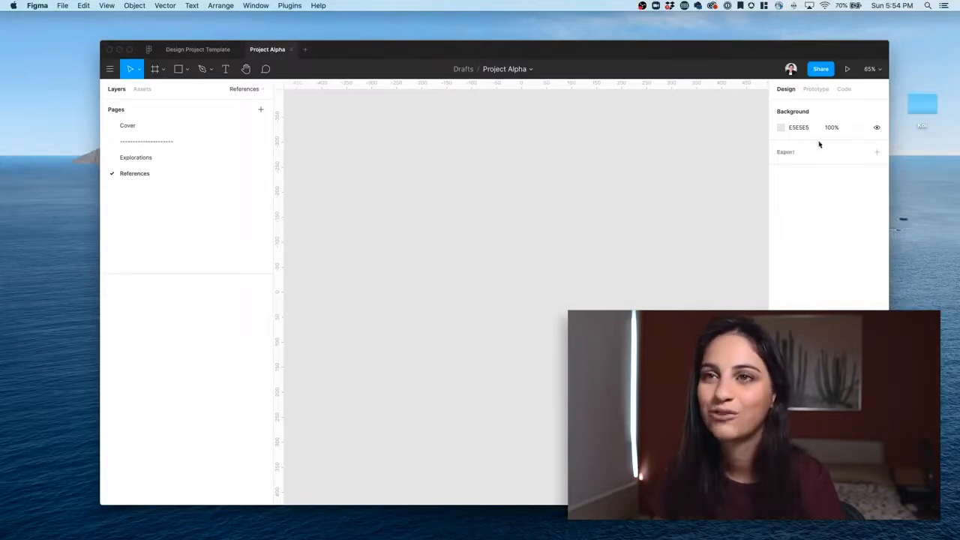
Import all five JPG images from the desktop folder Koi onto the canvas of the References page
double_click(922, 103)
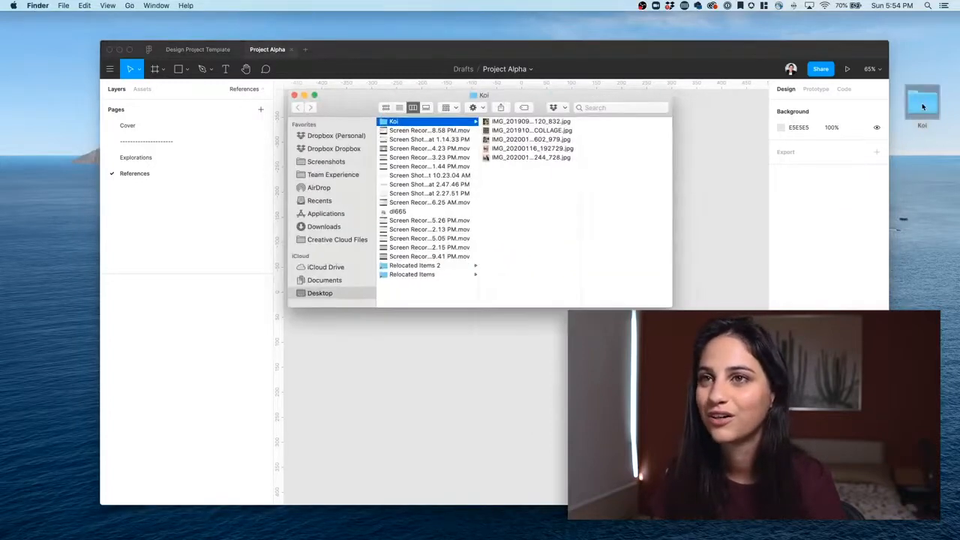
drag(555, 182, 514, 124)
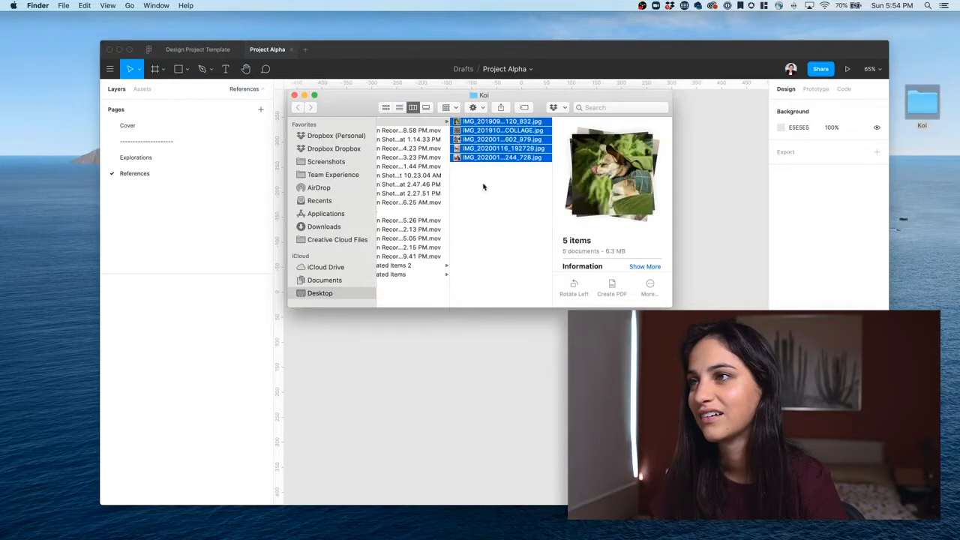
drag(503, 140, 510, 398)
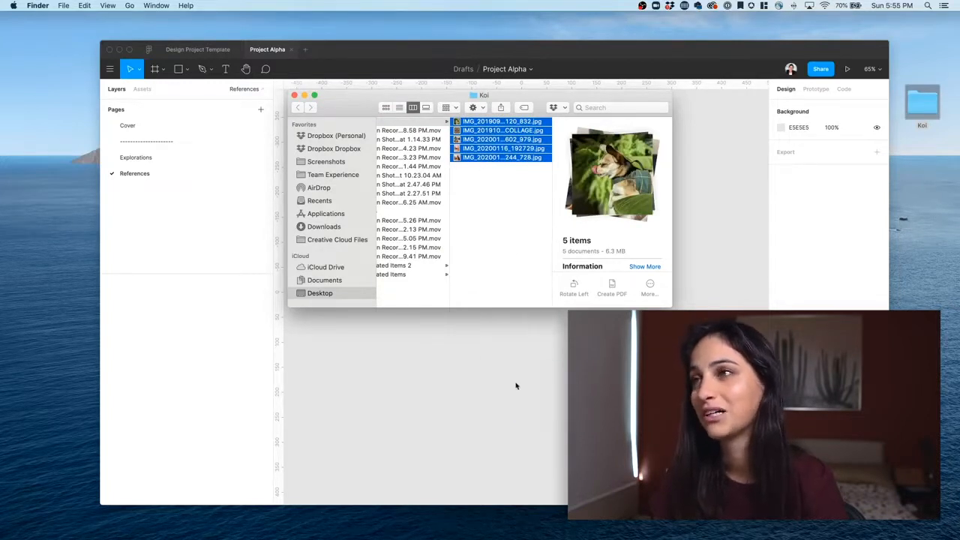
click(465, 347)
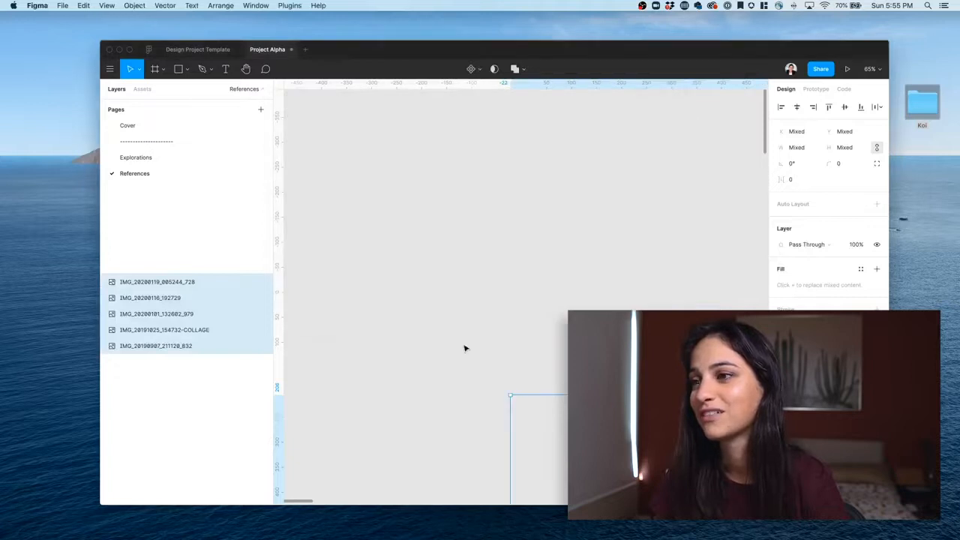
scroll(465, 348, down, 10)
scroll(465, 348, down, 6)
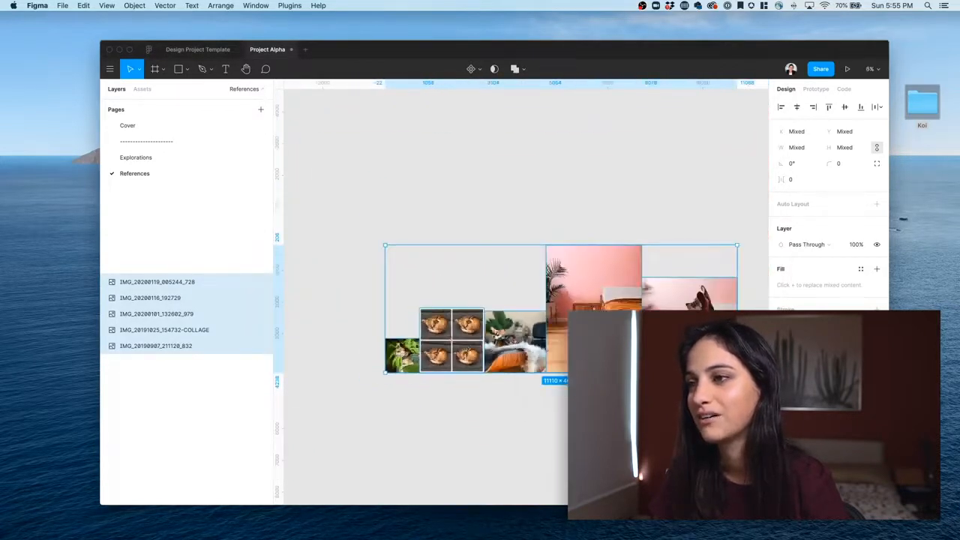
click(610, 437)
Spread the five imported photos into two loose rows, with the four-picture collage and the empty bedroom photo in the lower row
scroll(611, 437, up, 5)
scroll(611, 437, down, 5)
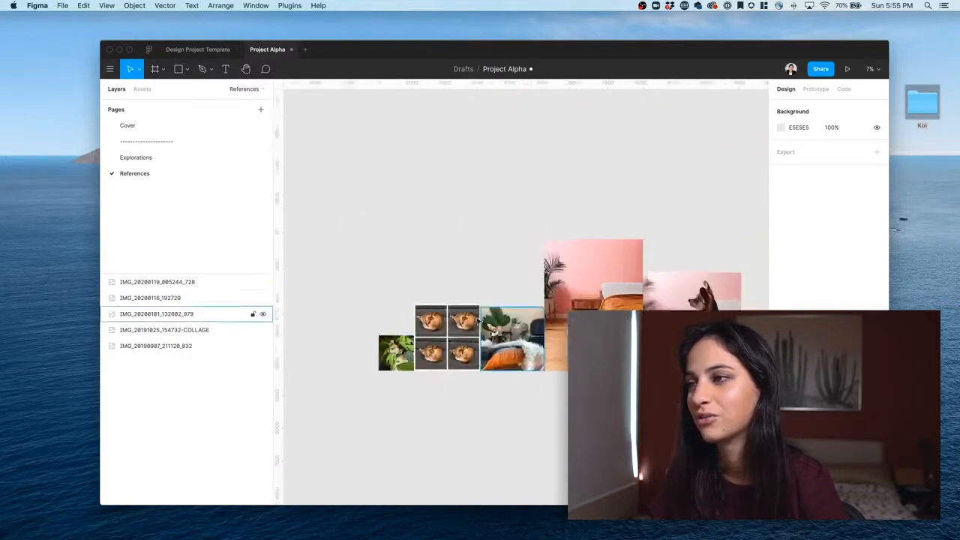
click(156, 345)
drag(385, 353, 401, 237)
drag(447, 338, 407, 301)
drag(512, 339, 477, 226)
drag(624, 301, 556, 344)
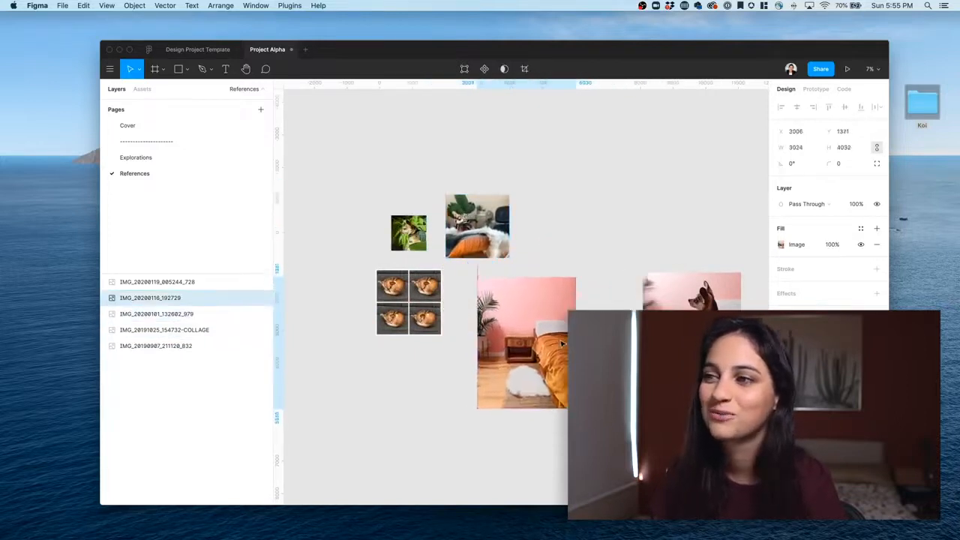
drag(704, 321, 597, 208)
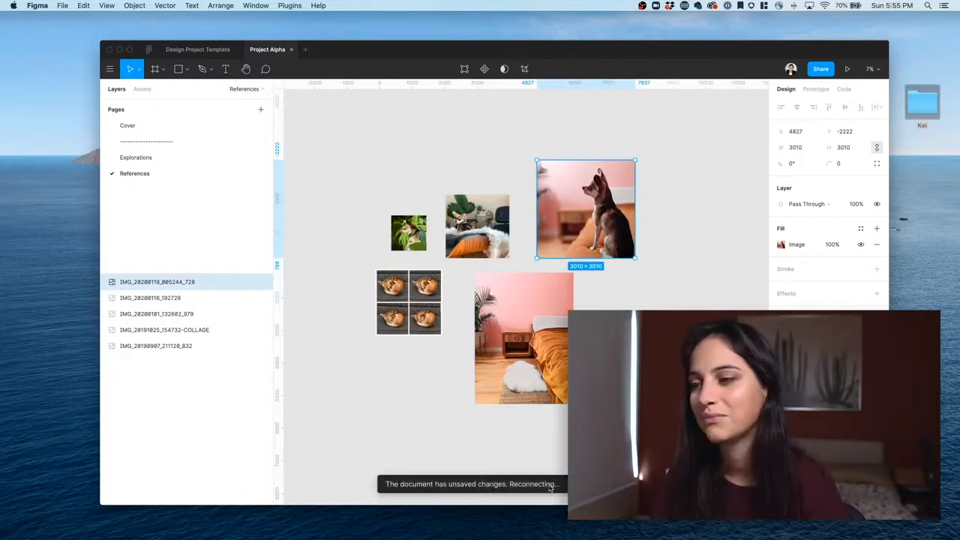
click(433, 414)
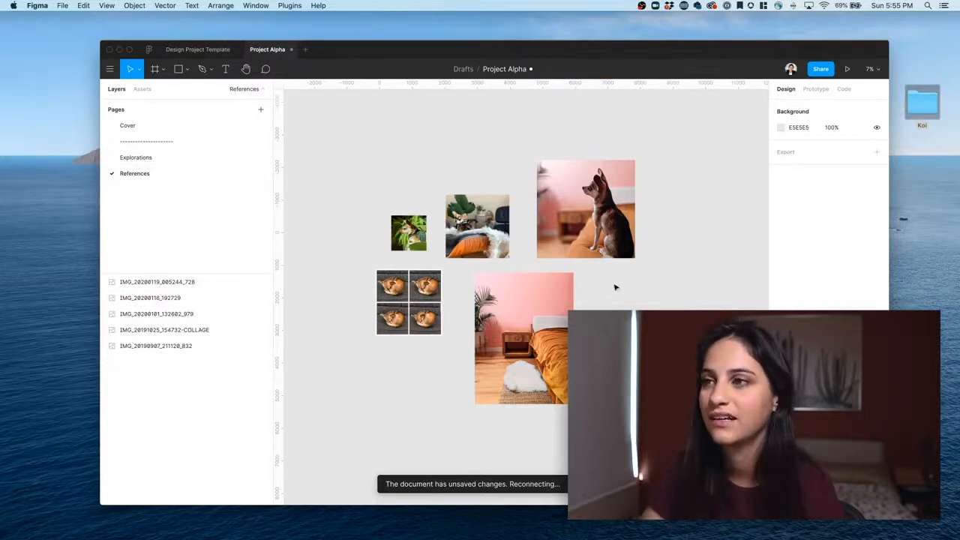
scroll(615, 286, down, 5)
scroll(615, 286, down, 5)
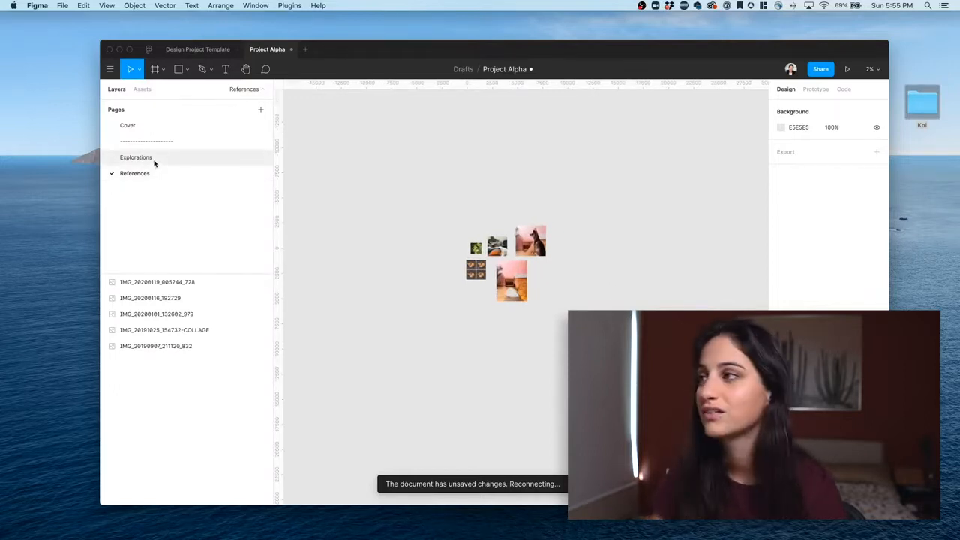
Copy the image IMG_20200116_192729 from the References page and paste it onto the Explorations page
click(155, 164)
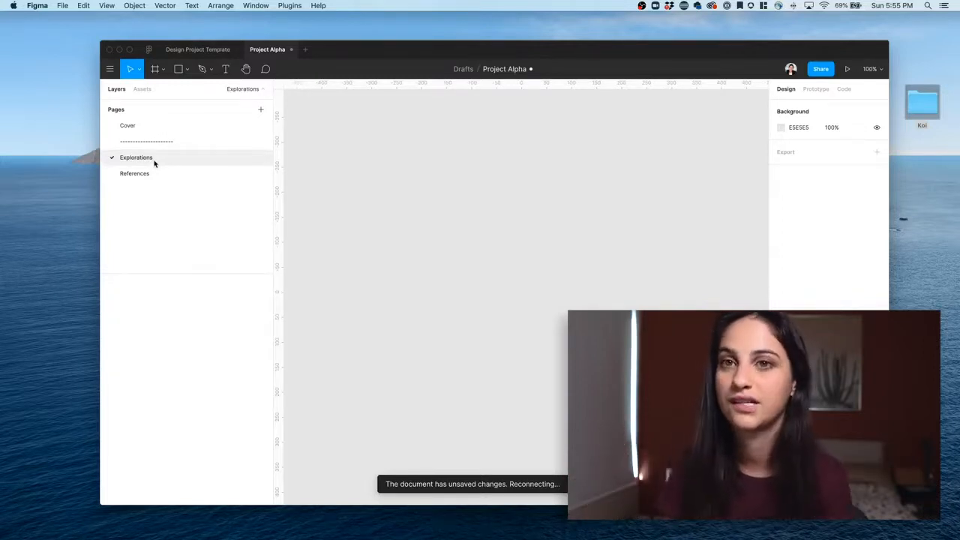
click(154, 169)
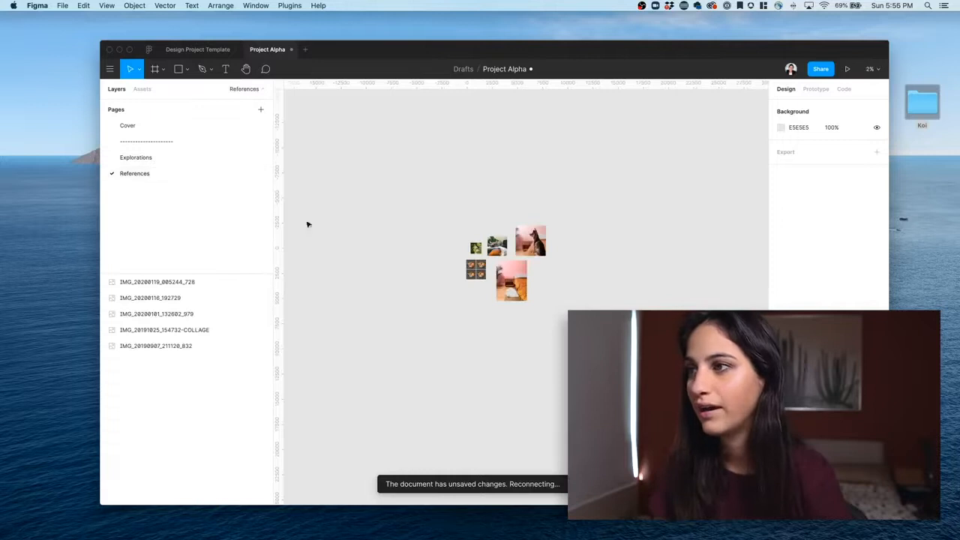
click(188, 298)
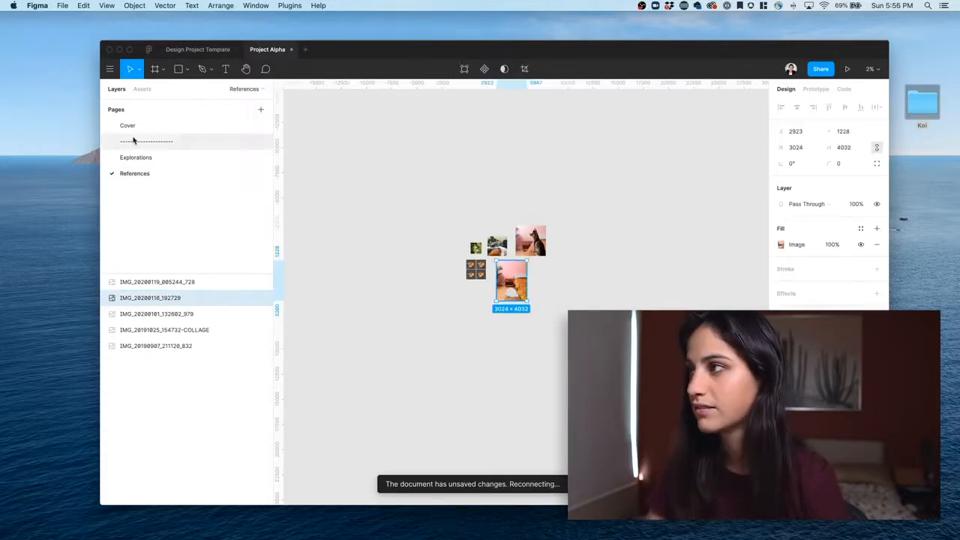
click(142, 158)
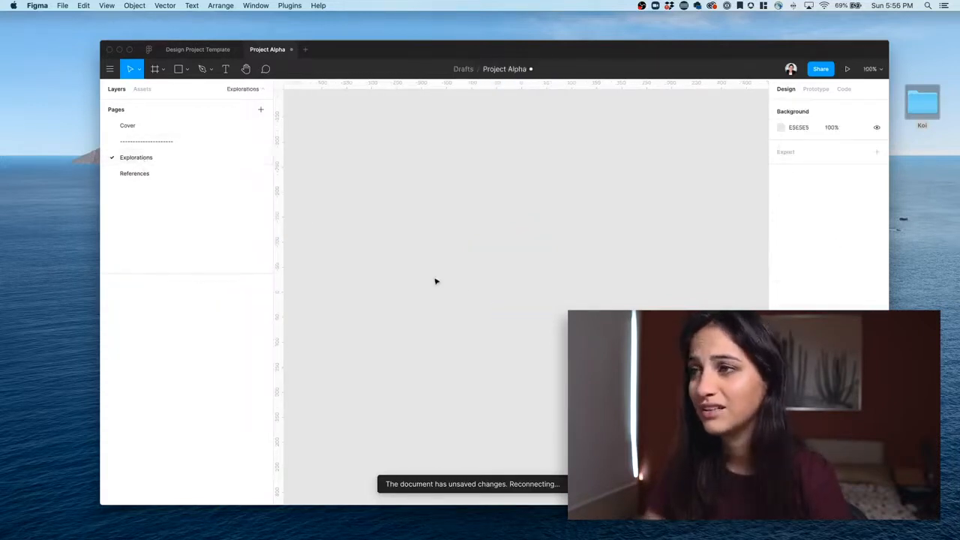
key(super+v)
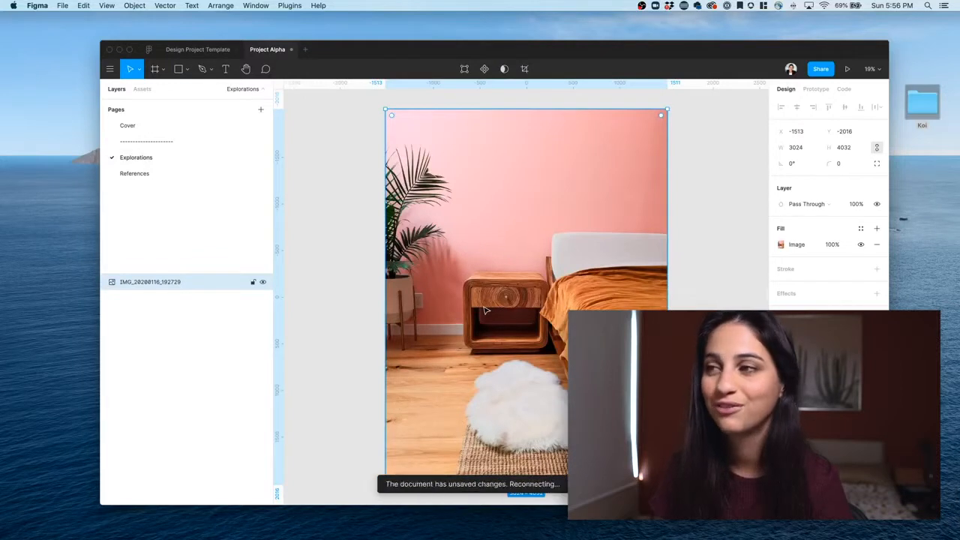
scroll(531, 313, up, 1)
scroll(531, 314, down, 5)
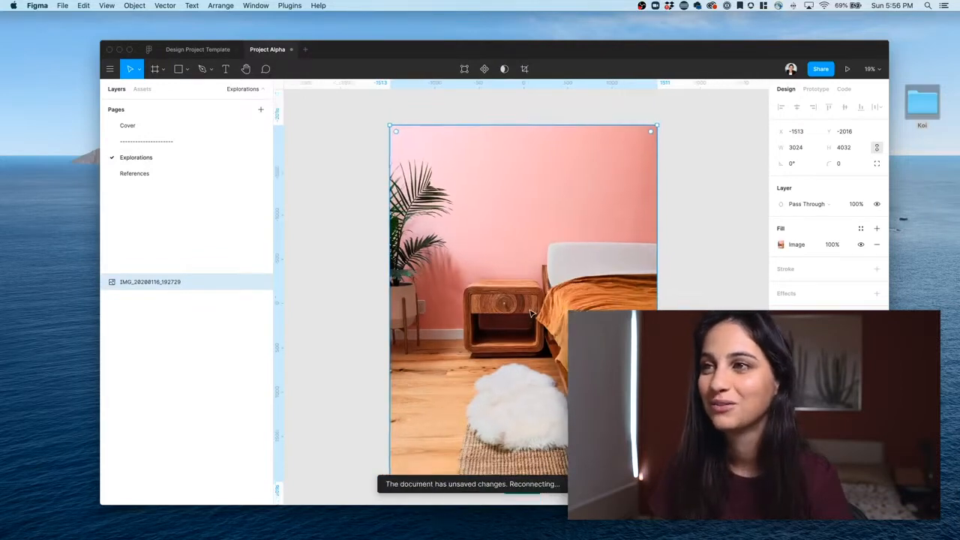
scroll(531, 314, up, 3)
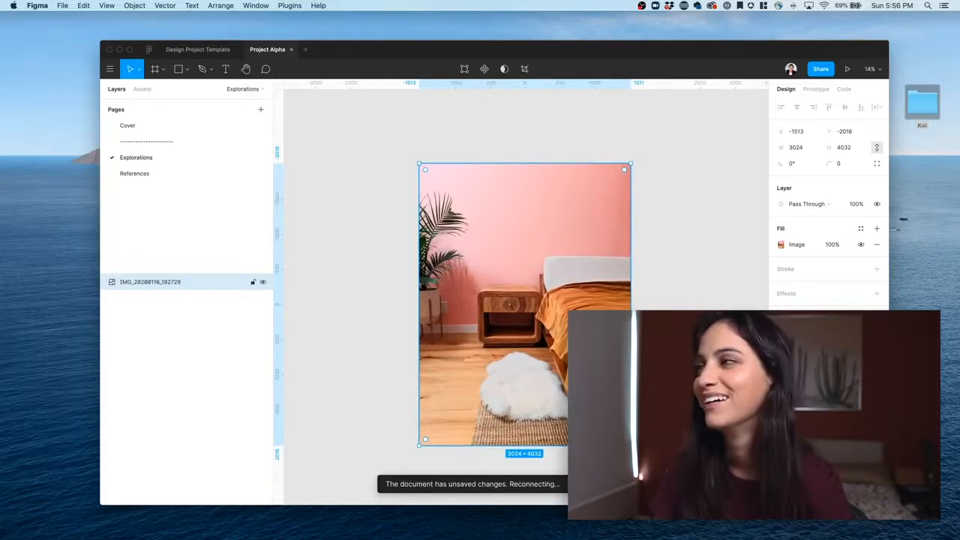
Duplicate the pasted bedroom image on the Explorations page and place the copy beside the original
drag(581, 284, 683, 283)
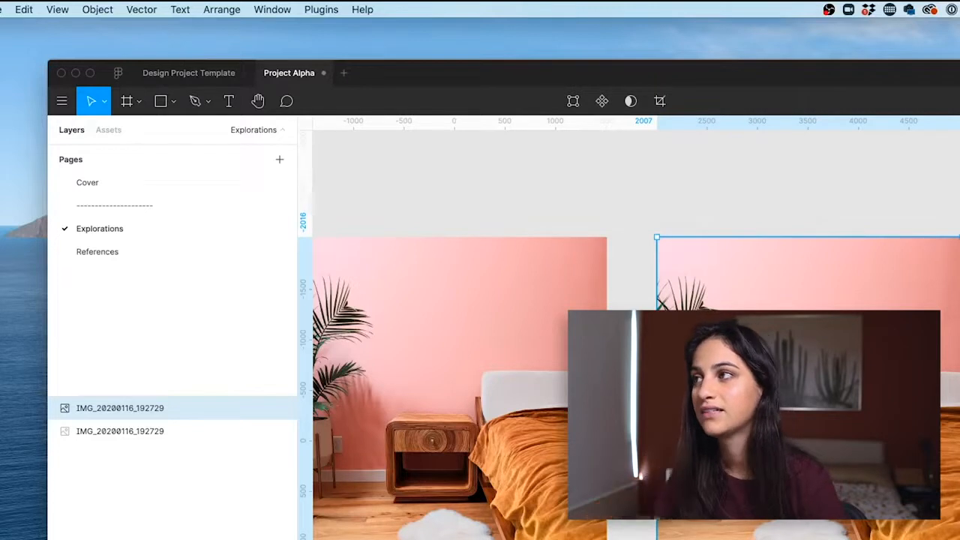
Add a page named "M0" and move it between the divider and the Explorations page
click(279, 159)
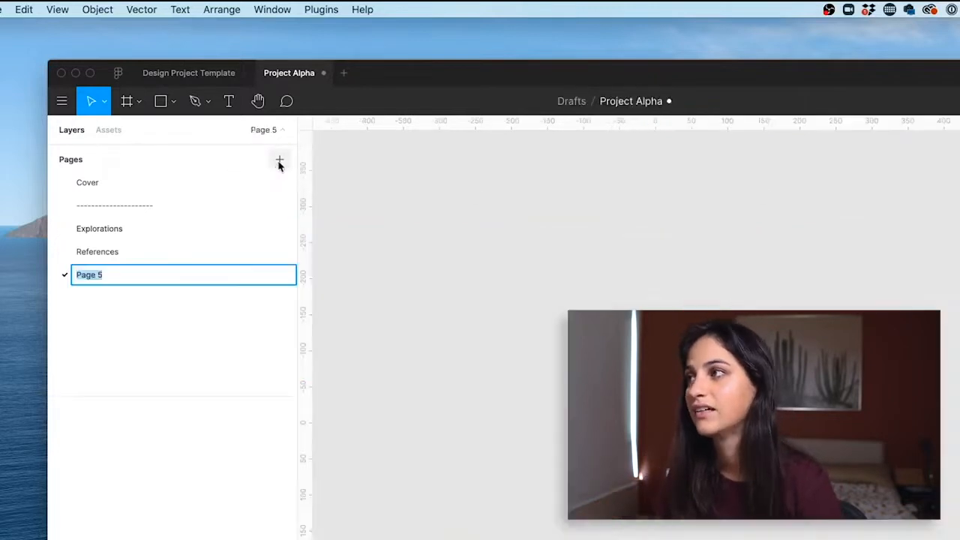
text(Mo)
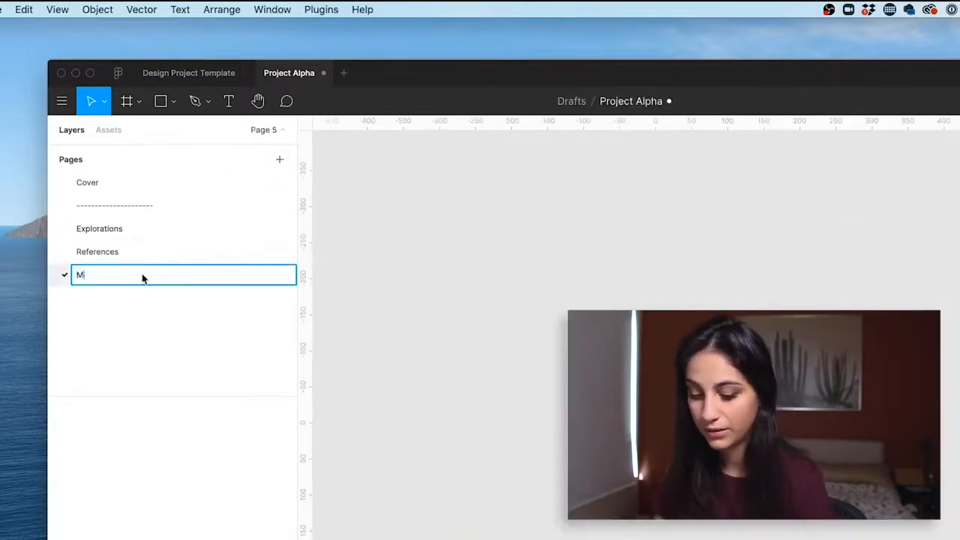
key(Return)
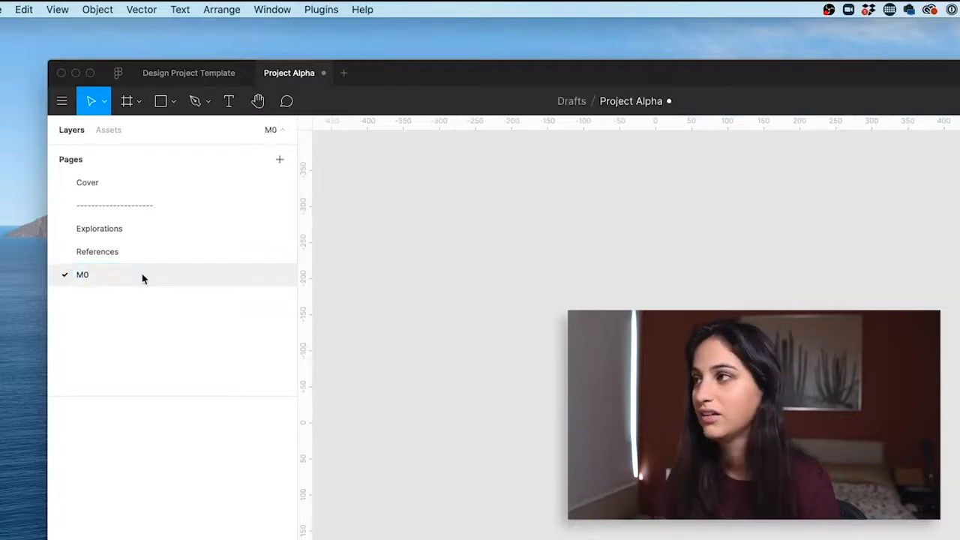
drag(142, 279, 143, 225)
Add a second divider page named with a row of dashes and place it between M0 and Explorations
click(279, 159)
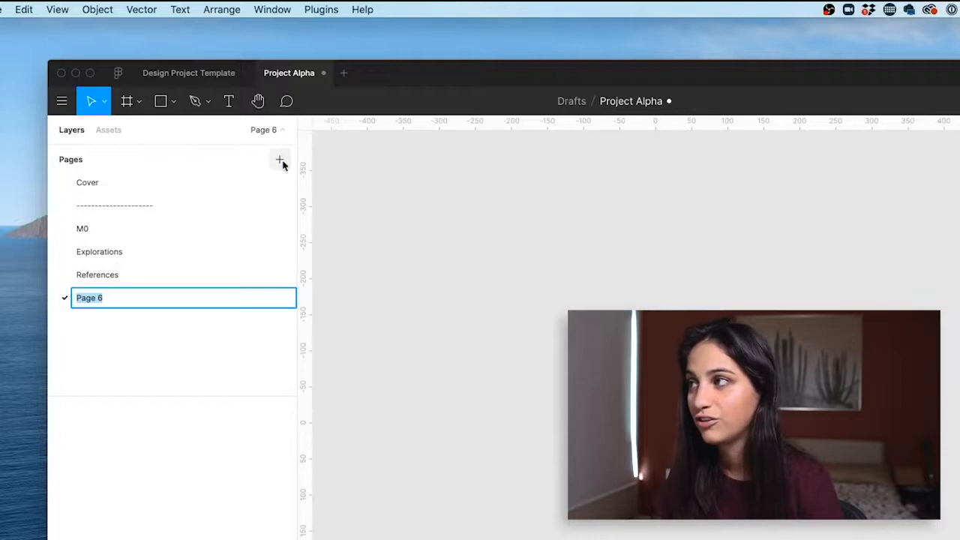
text(--------------------)
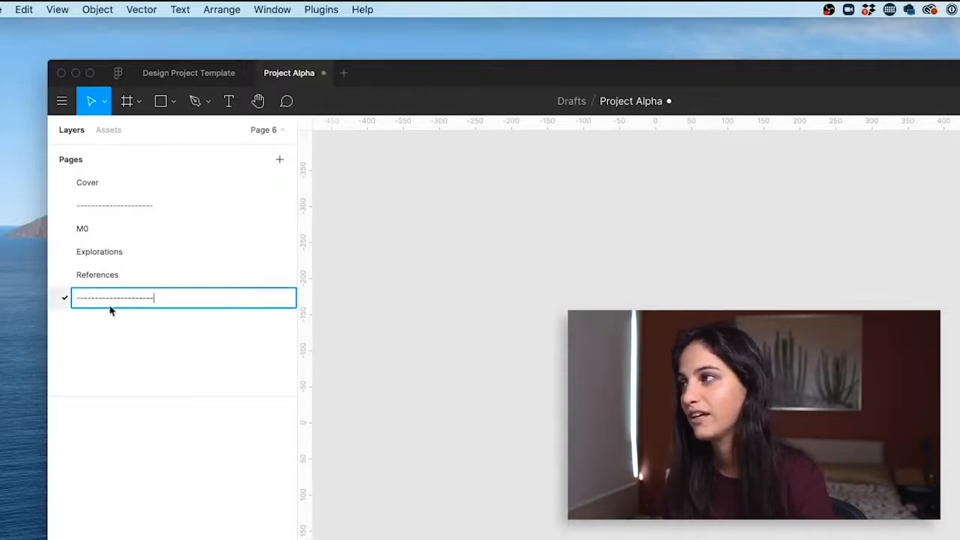
key(Return)
drag(109, 310, 99, 249)
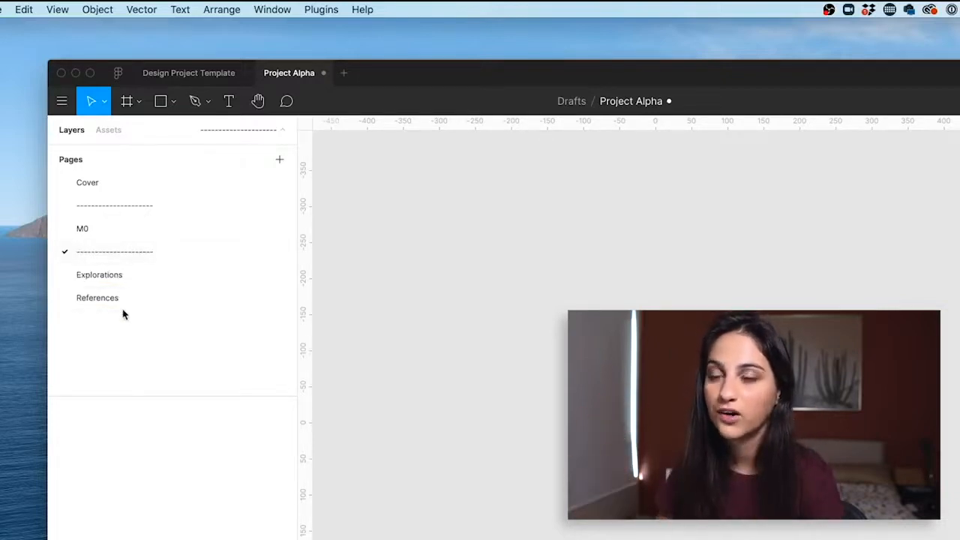
Duplicate the M0 page to create M1, and duplicate M1 to create M2
click(101, 230)
right_click(101, 230)
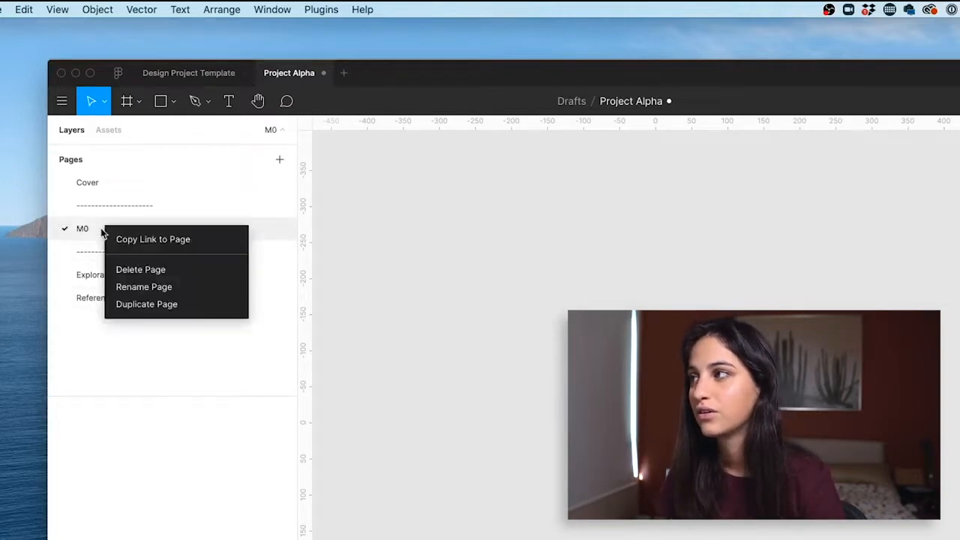
click(139, 302)
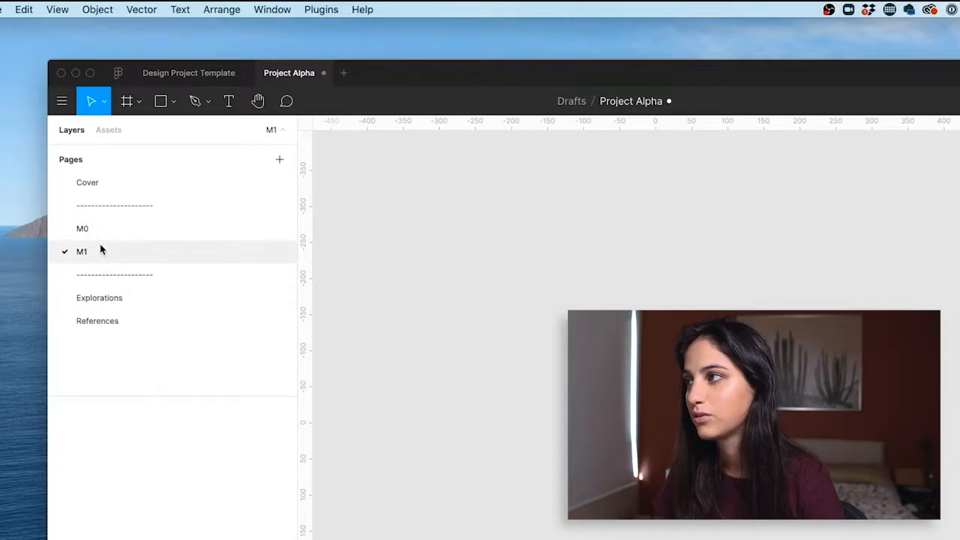
right_click(102, 252)
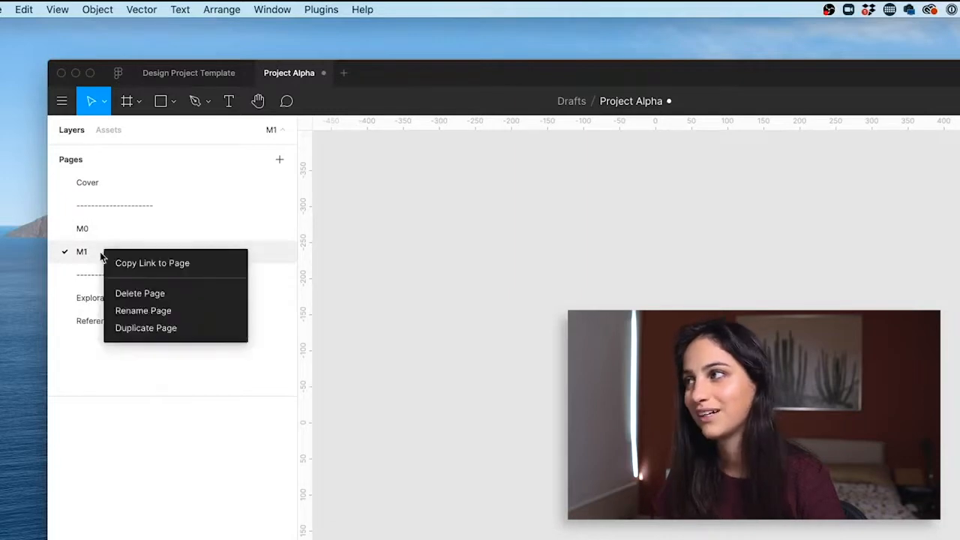
click(122, 329)
Reorder the milestone pages in descending order: M2, M1, M0
click(139, 235)
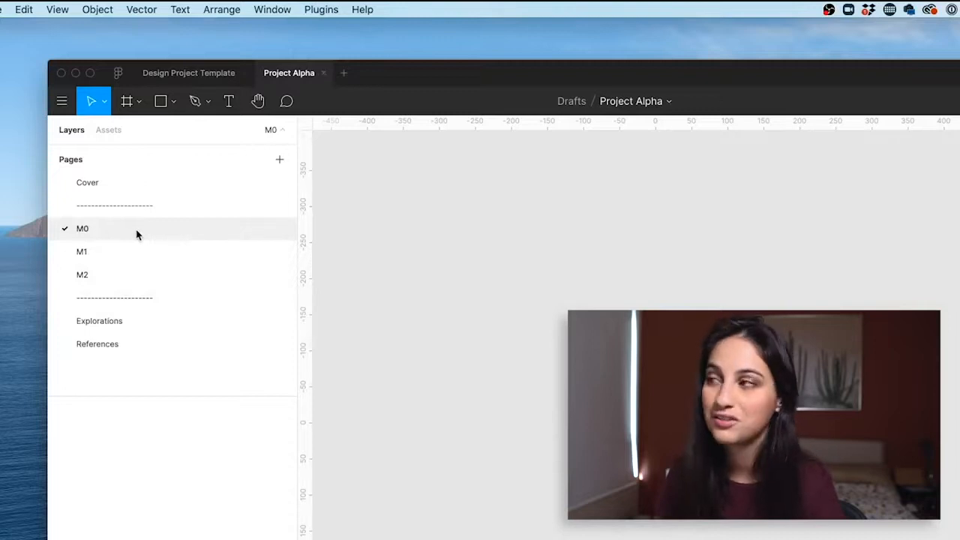
drag(81, 257, 84, 229)
drag(87, 272, 89, 217)
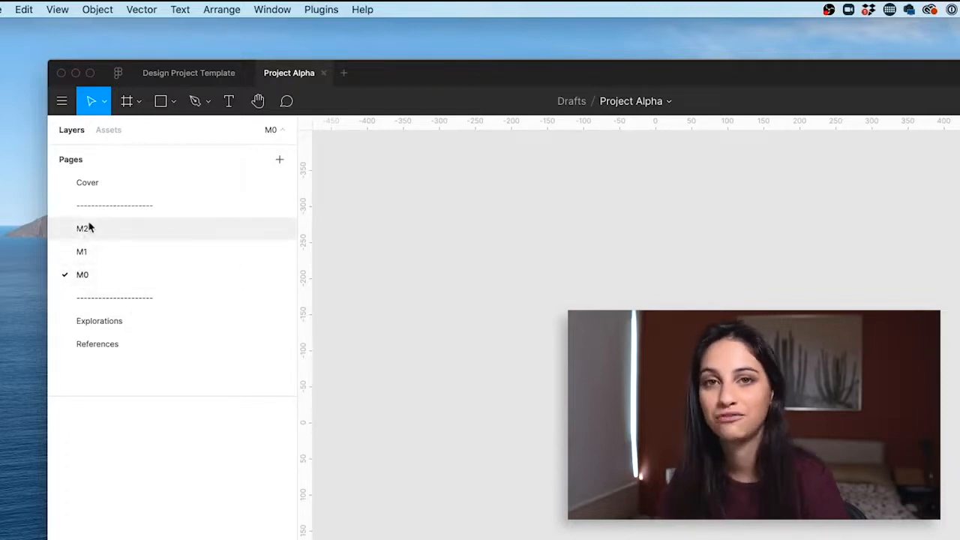
Add a green check mark emoji in front of the M0 page name
double_click(81, 276)
key(Left)
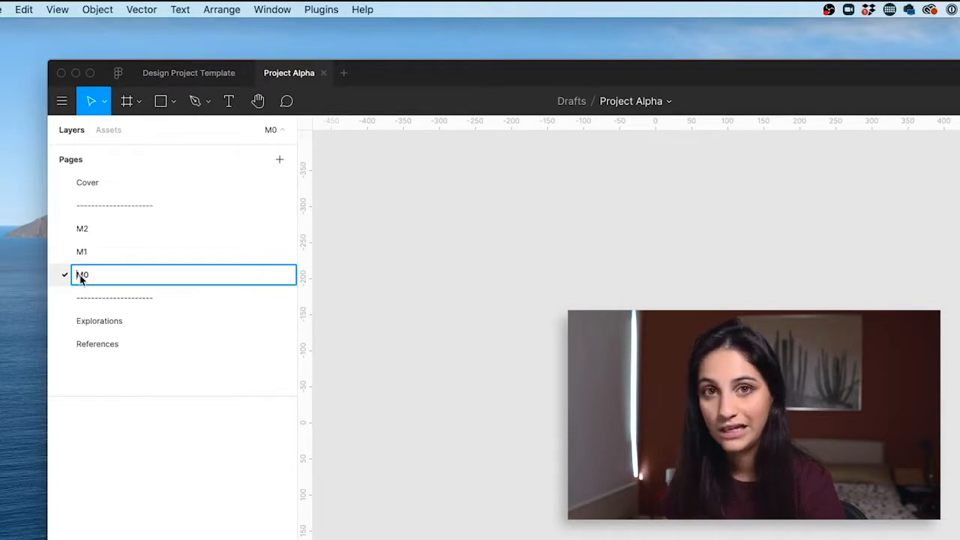
key(ctrl+super+space)
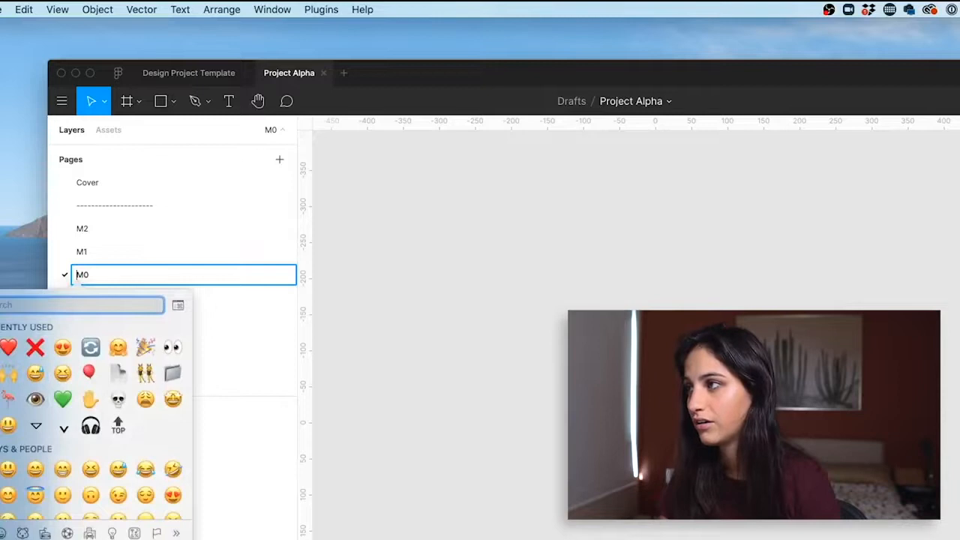
click(2, 347)
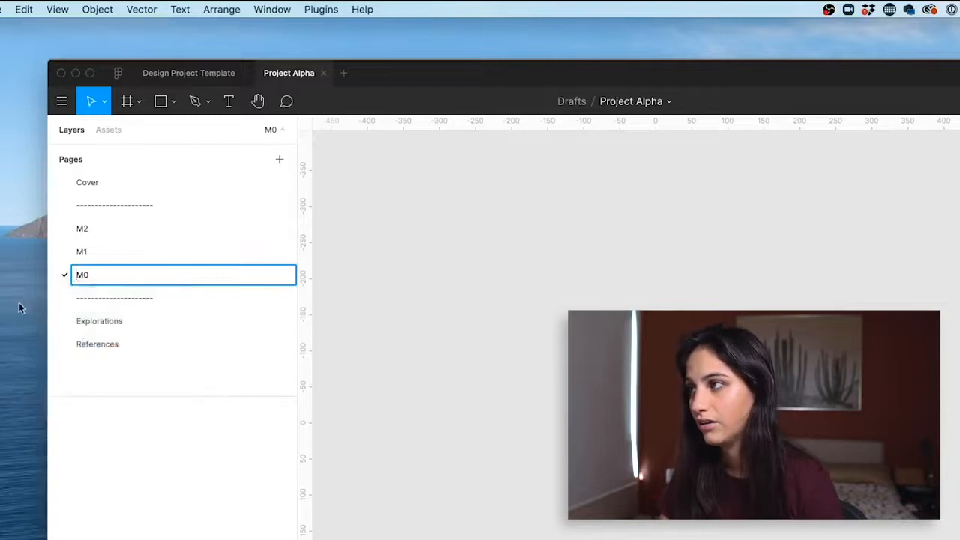
Delete the M2 page from the page list
click(96, 255)
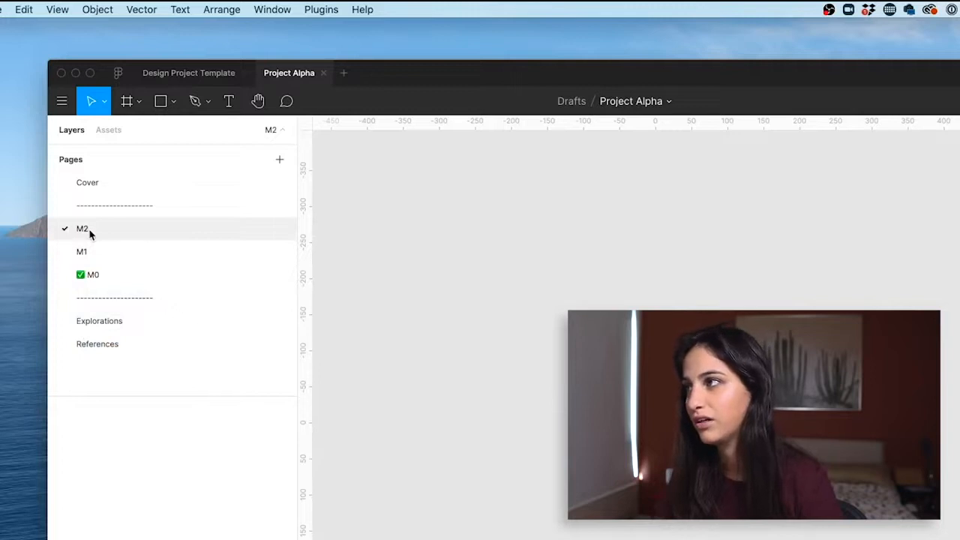
right_click(95, 233)
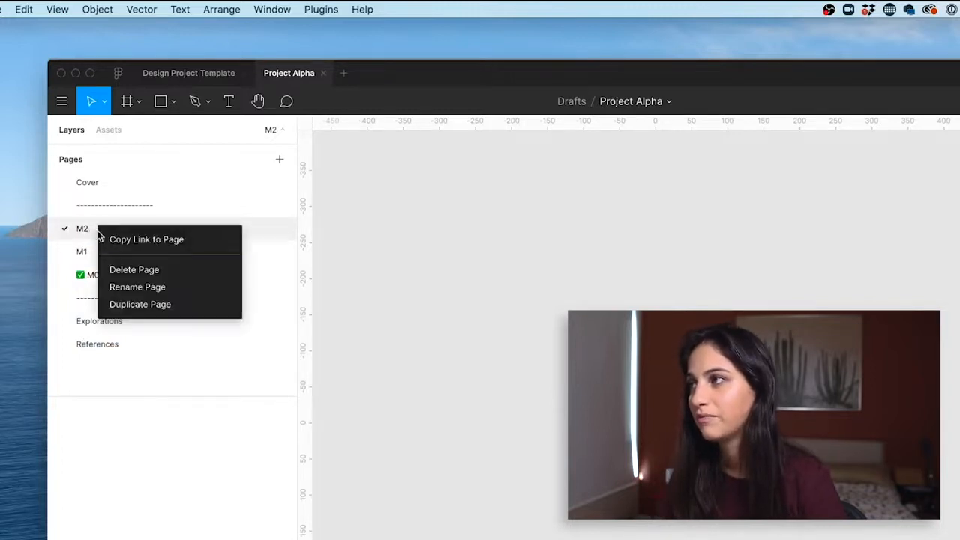
click(114, 270)
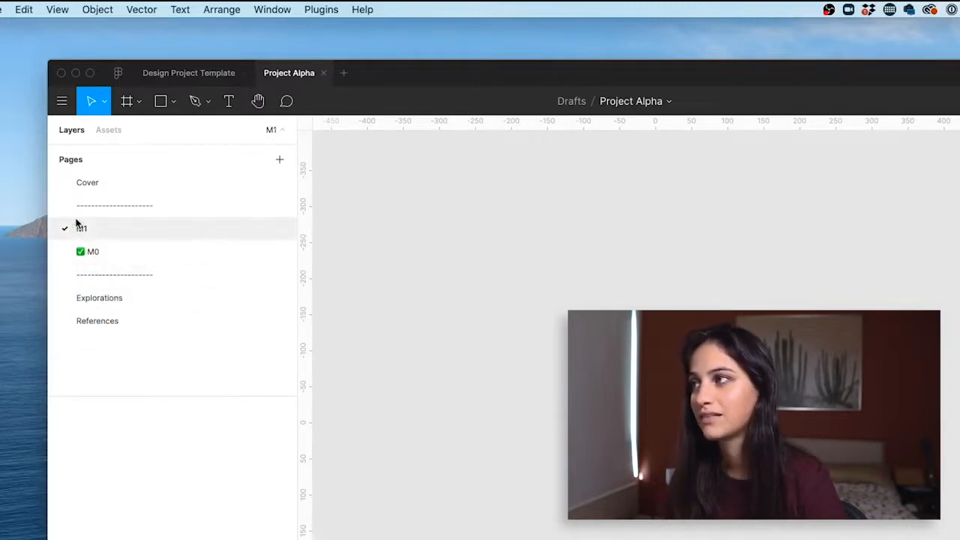
Add the circular arrows (refresh) emoji in front of the M1 page name
double_click(81, 230)
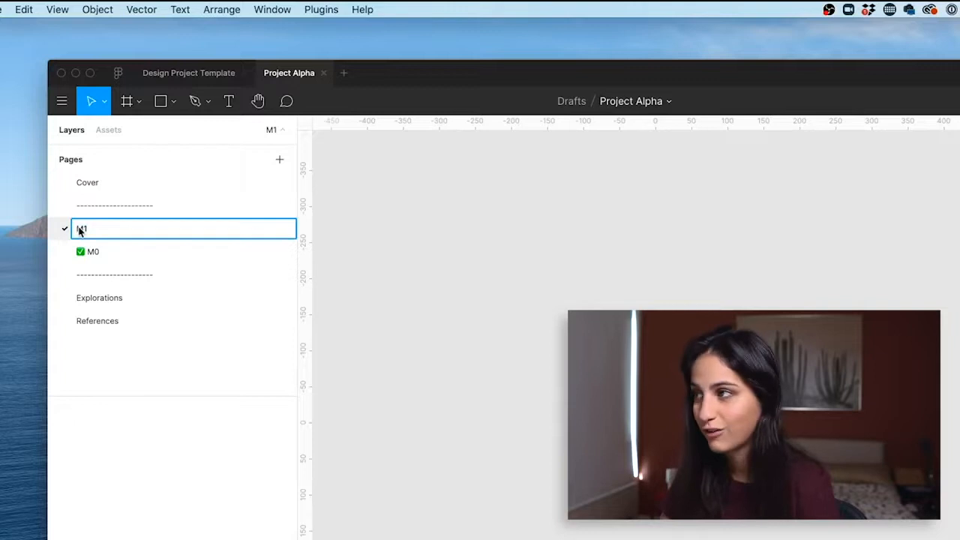
key(ctrl+super+space)
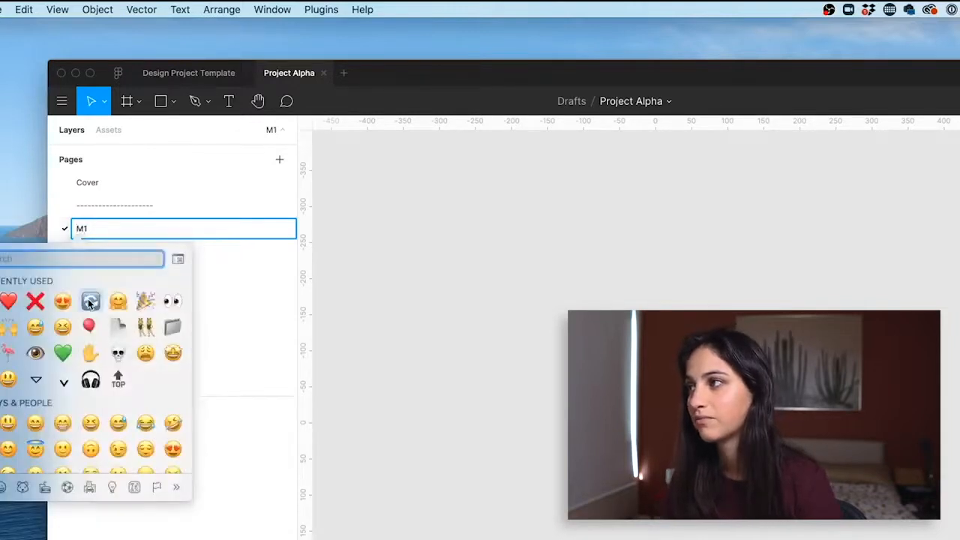
click(90, 301)
click(177, 322)
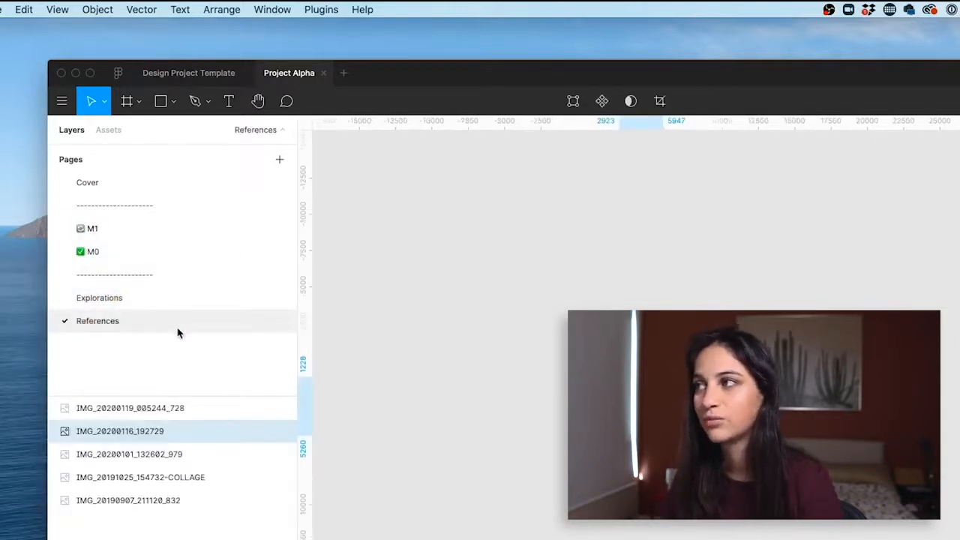
click(172, 229)
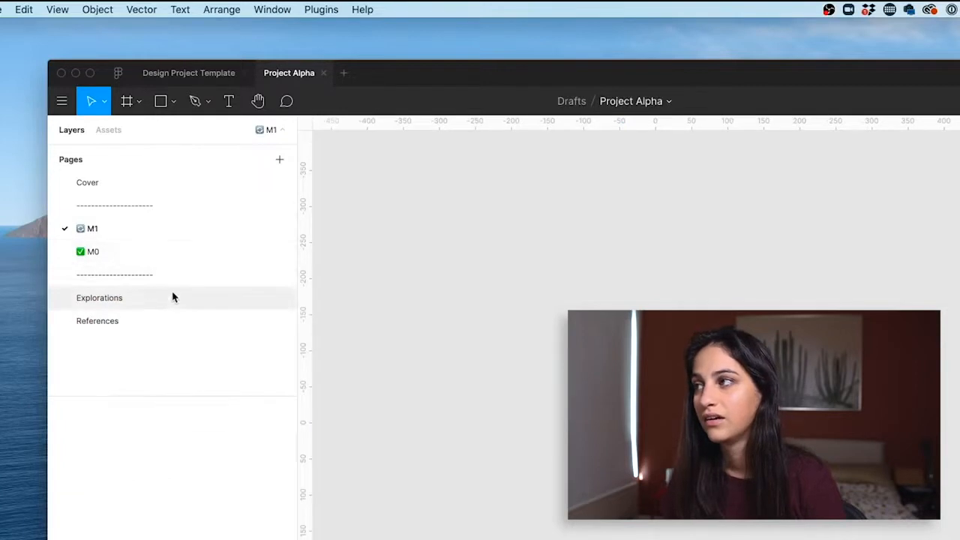
click(172, 298)
Draw a wide rectangle of about 467 × 57 on the M0 page
click(175, 255)
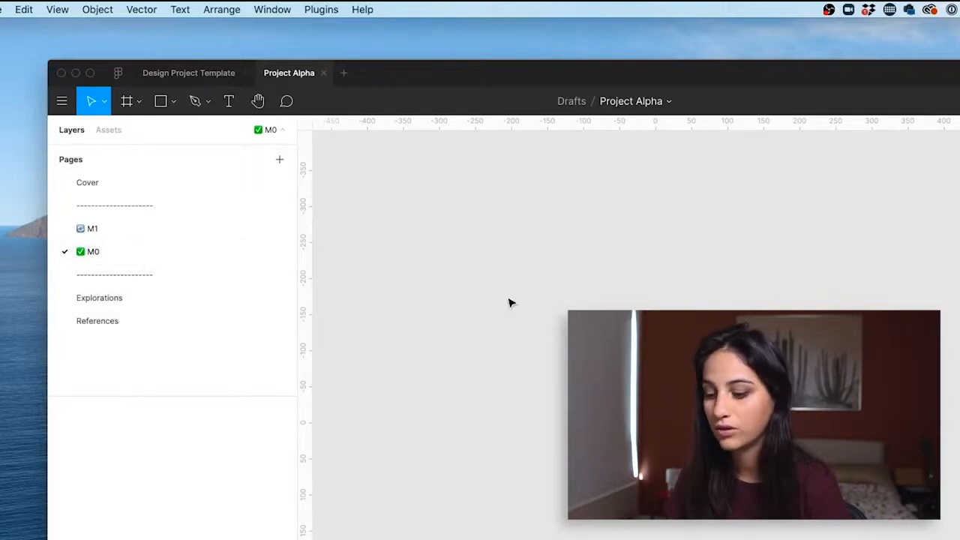
key(r)
mouse_move(457, 260)
mouse_down()
mouse_move(723, 327)
mouse_move(786, 301)
mouse_up()
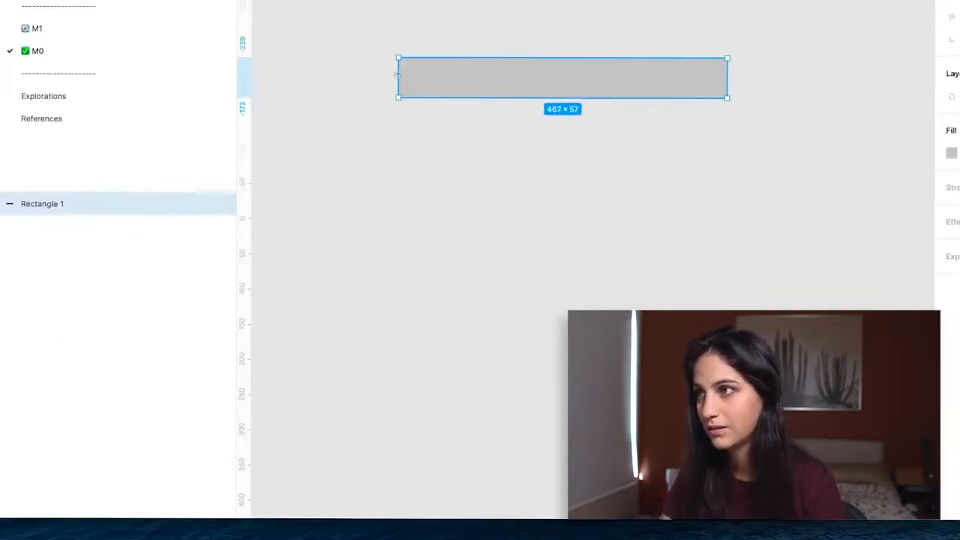
Add the text "test" inside the rectangle near its left end and centre it vertically by eye
key(t)
click(417, 67)
text(test)
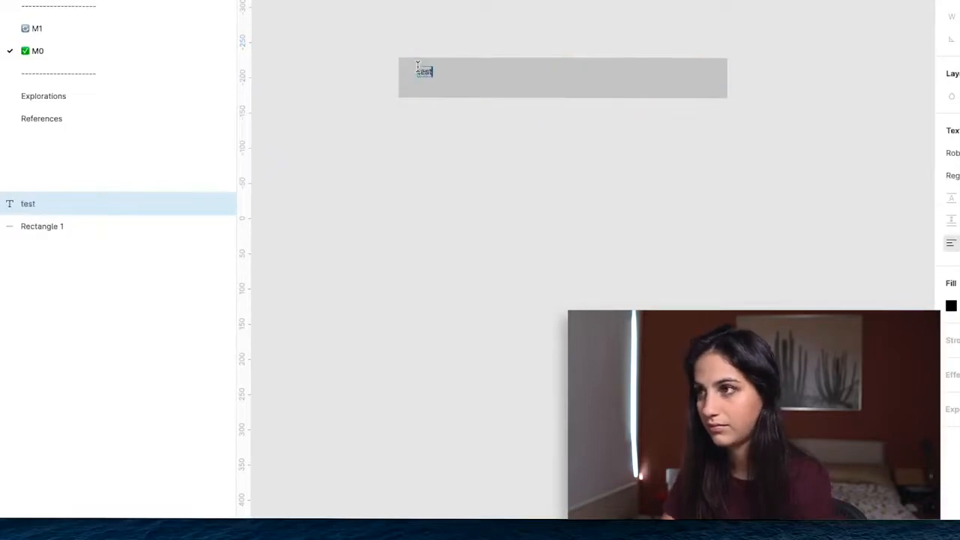
key(Escape)
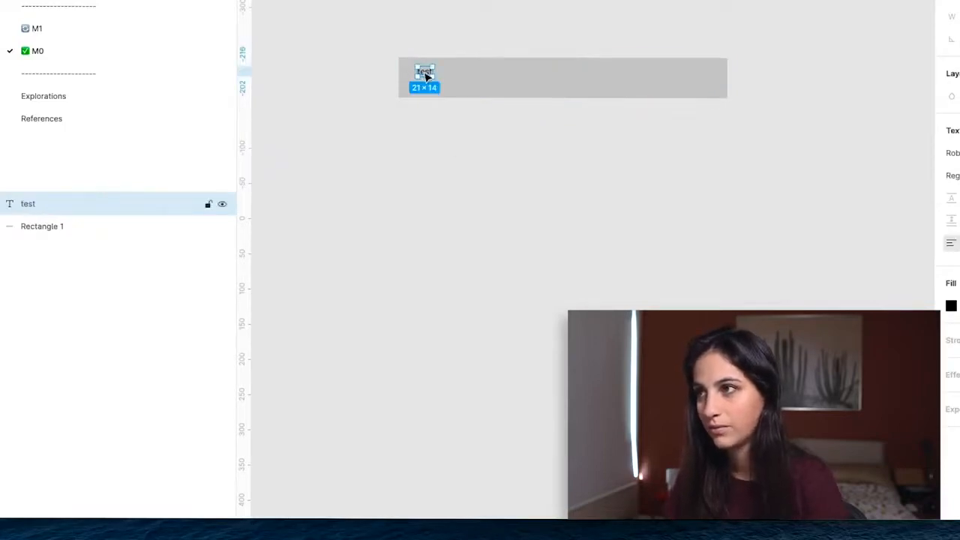
drag(426, 78, 422, 84)
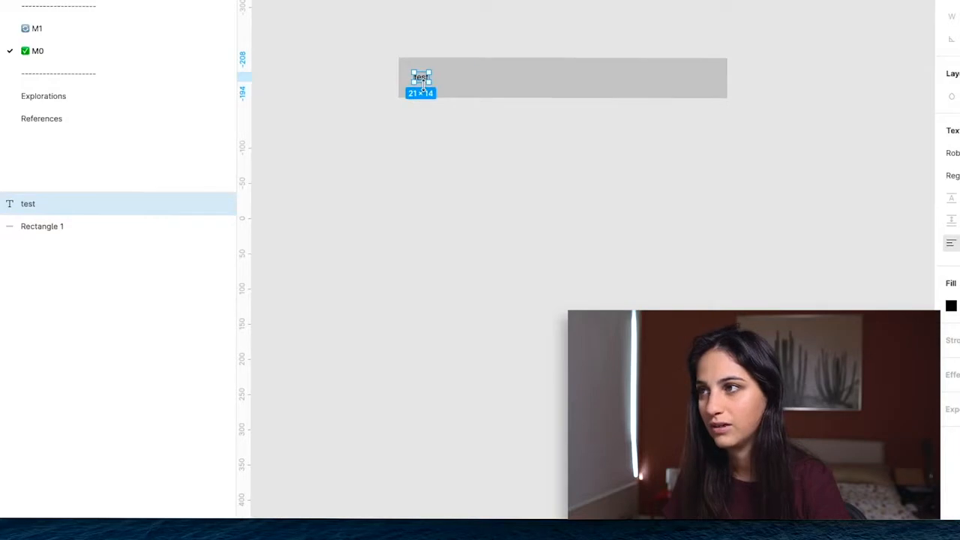
Group the rectangle with its "test" text and place a duplicate of the group beside it
click(449, 170)
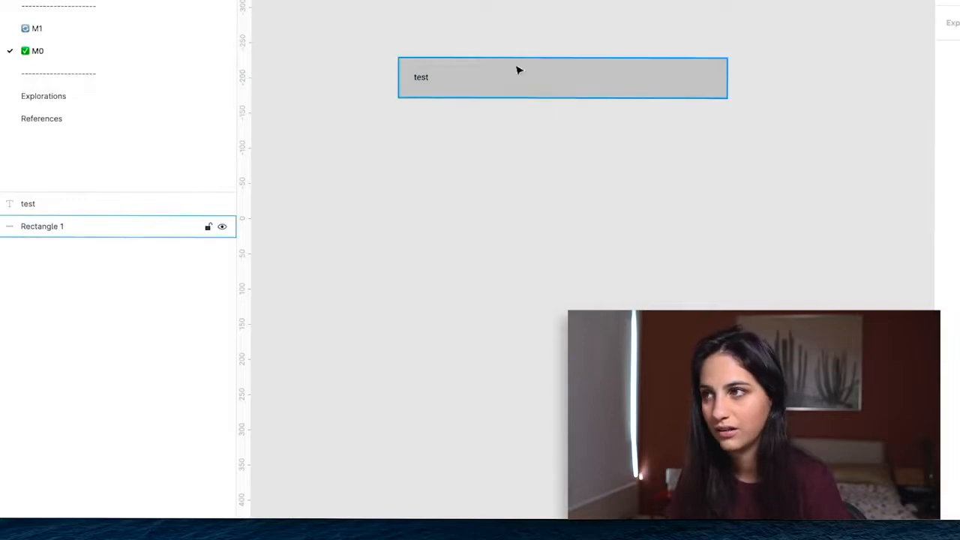
drag(386, 48, 856, 61)
key(ctrl+g)
click(786, 154)
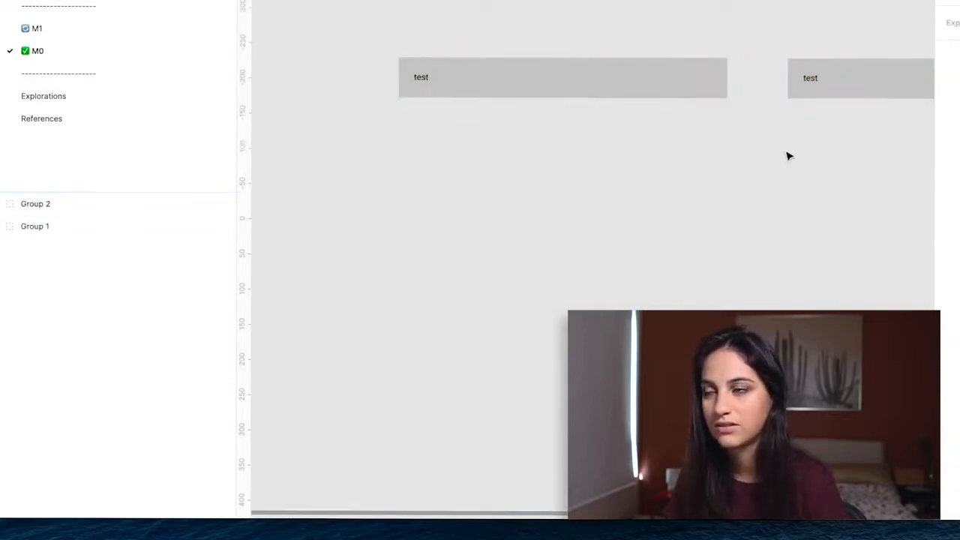
click(607, 85)
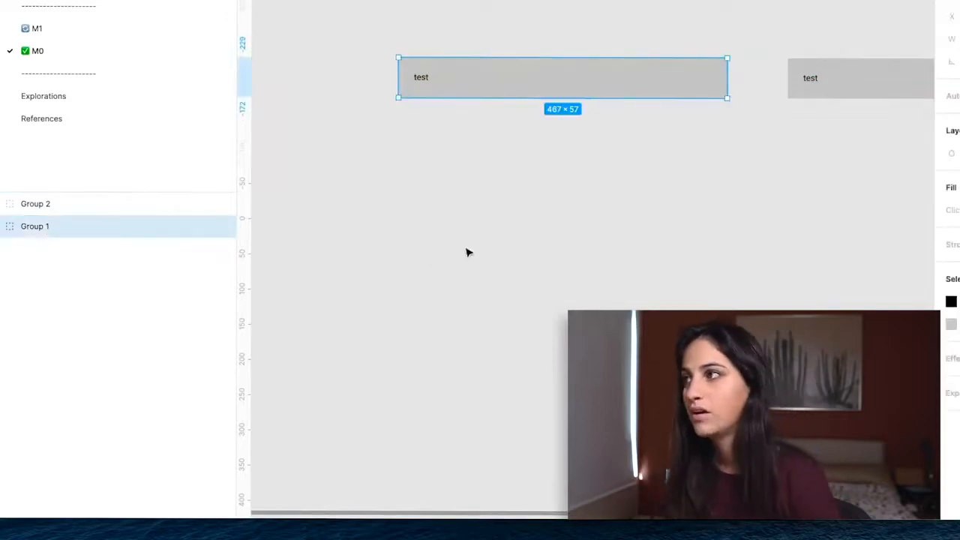
click(418, 260)
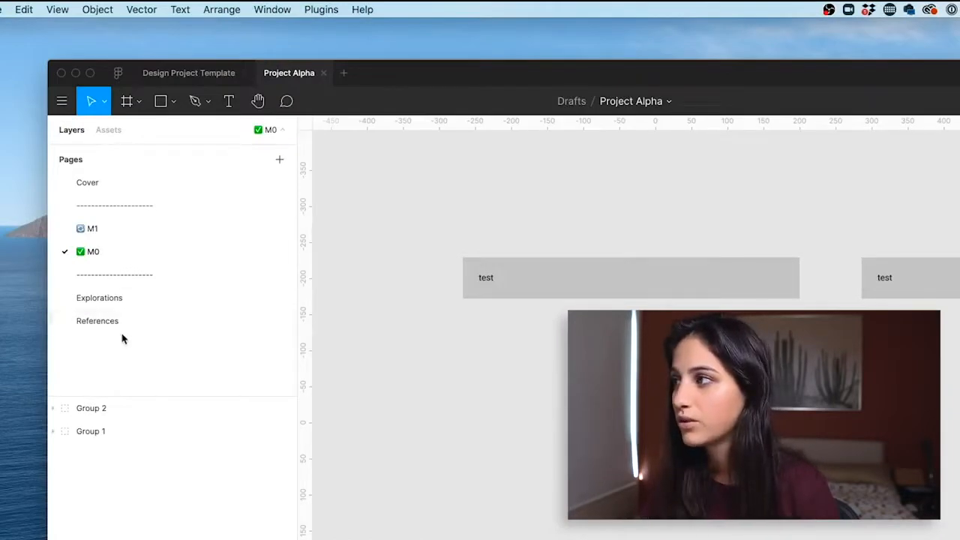
Add another divider page named with a row of dashes below the References page
click(168, 322)
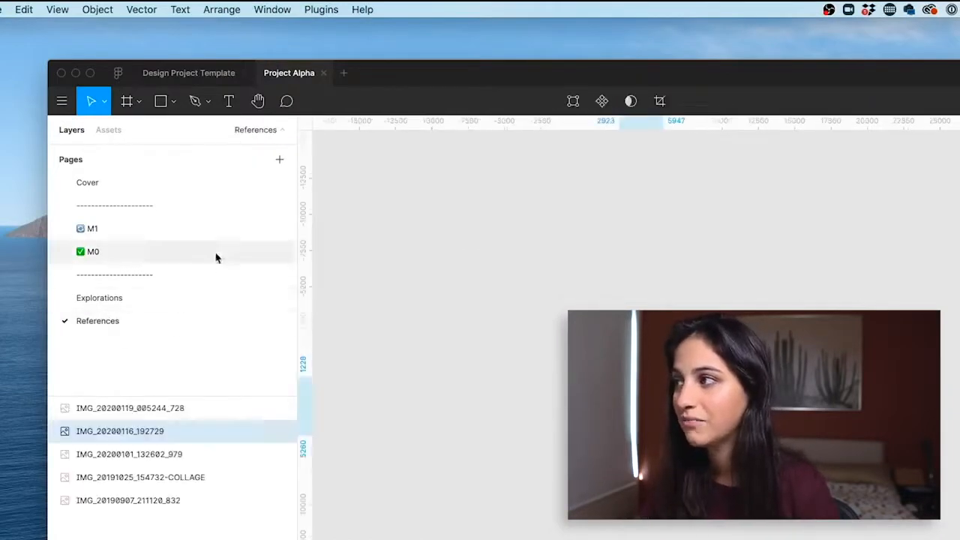
click(279, 159)
text(-------------------)
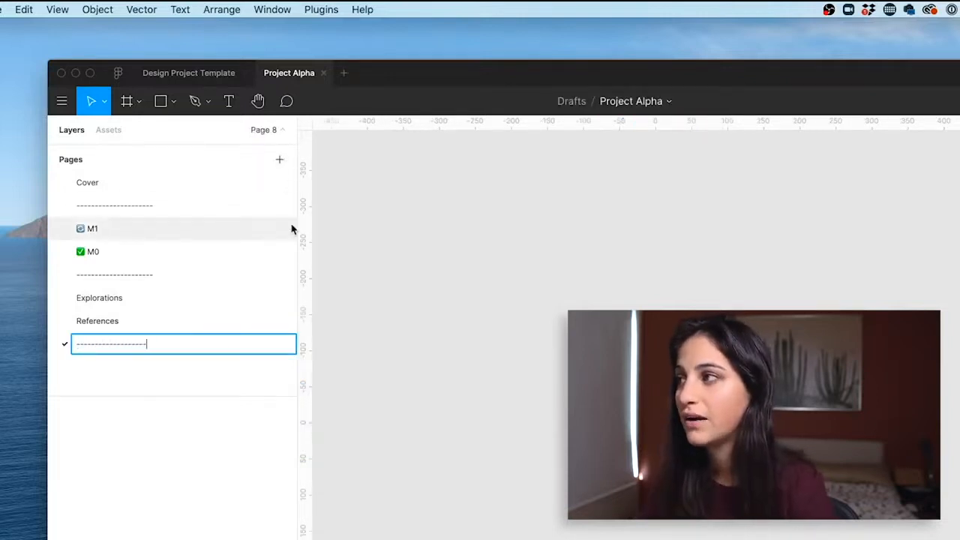
click(187, 363)
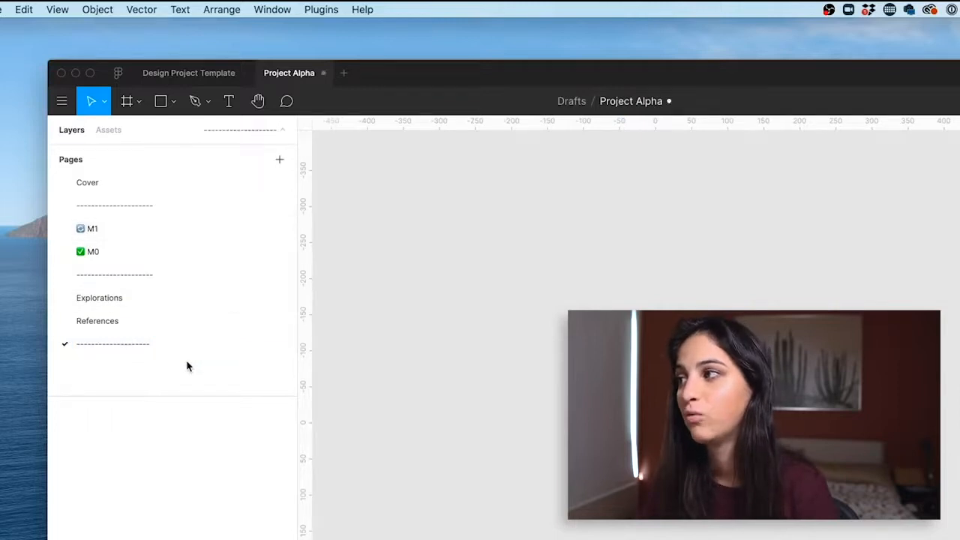
Add a page named "Research 06/20" below the last divider page
click(278, 159)
text(Research)
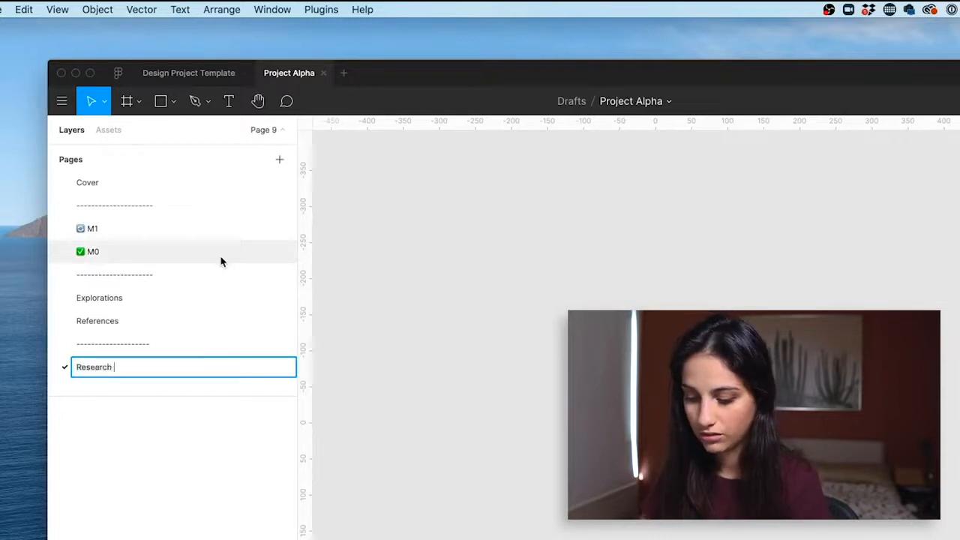
text( 06/)
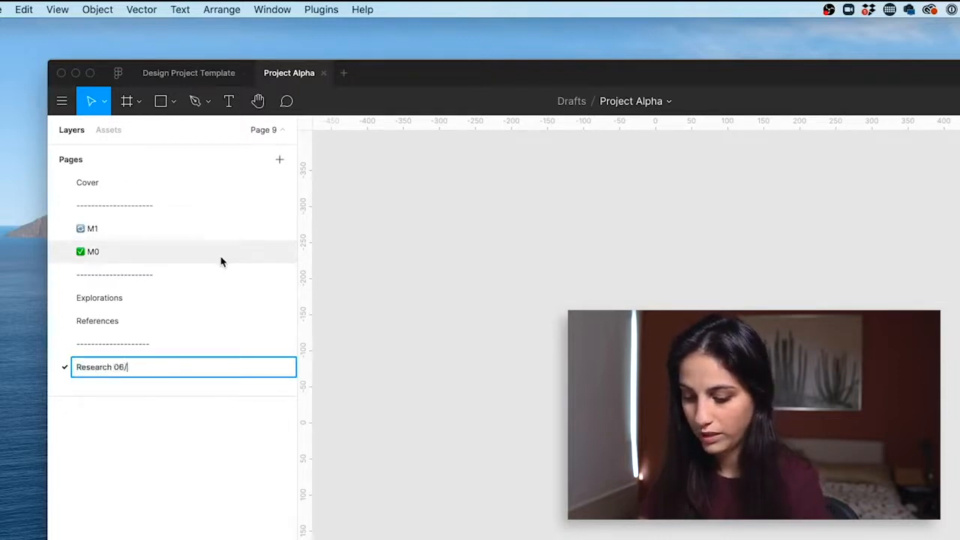
text(20)
key(Return)
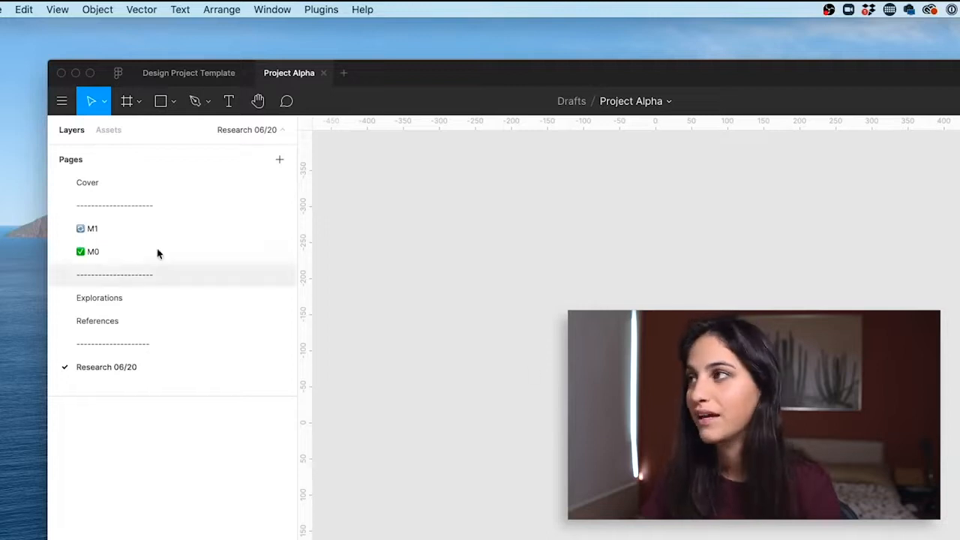
Add a page named "Presentation 06/21" below the research page
click(278, 168)
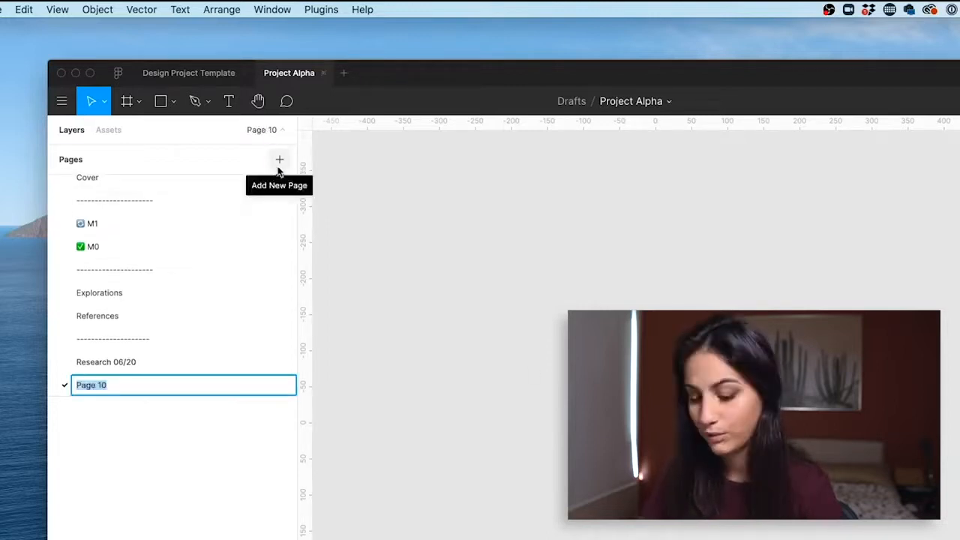
text(Presentation)
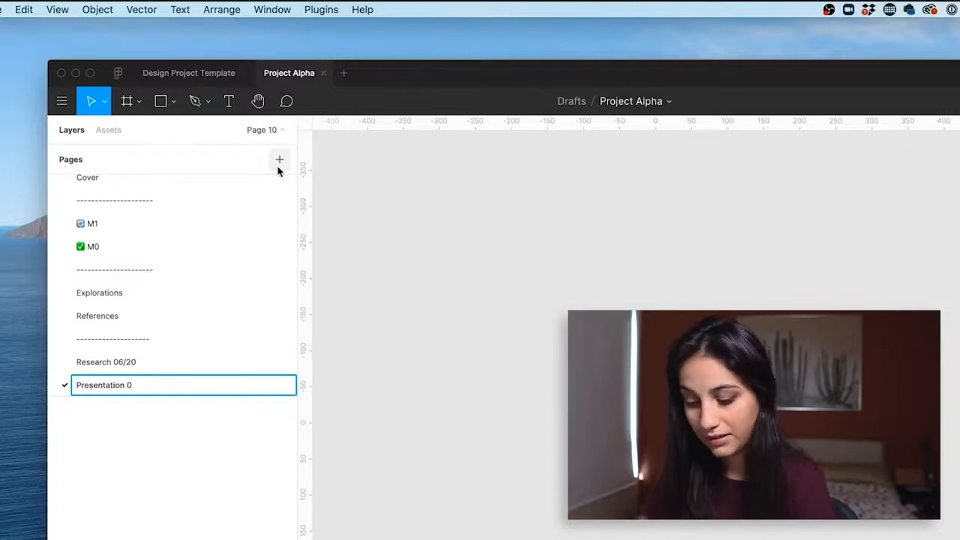
key(Return)
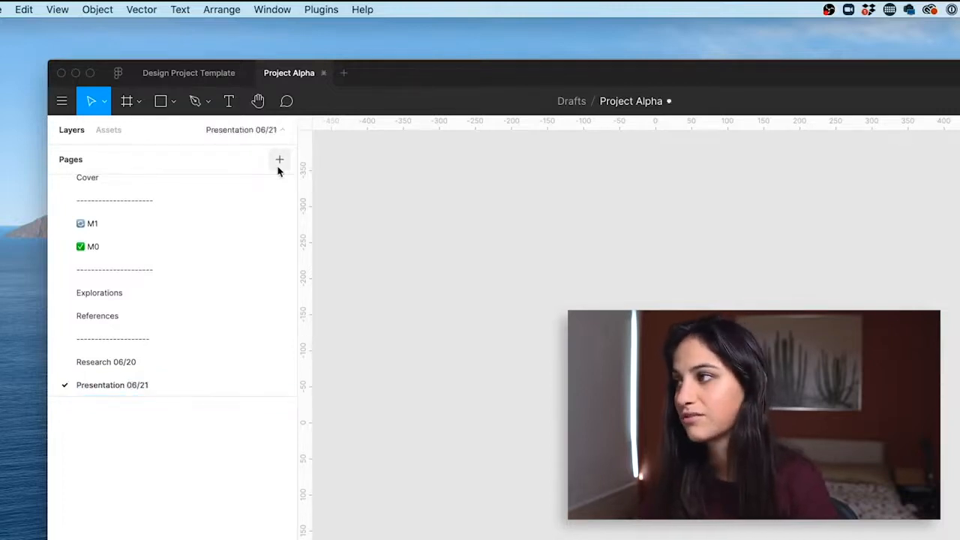
Add a page named "Prototypes 06/22" at the end of the page list
click(280, 160)
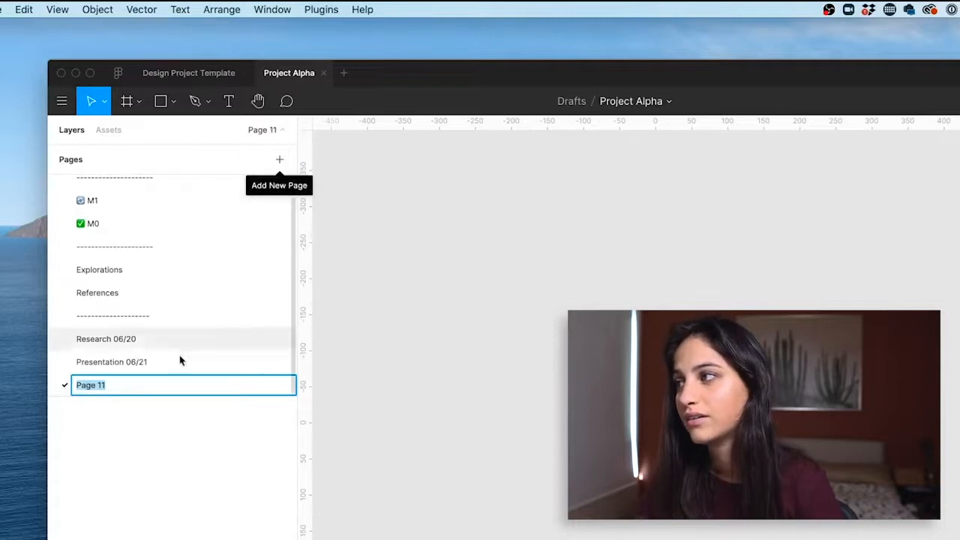
text(Proto)
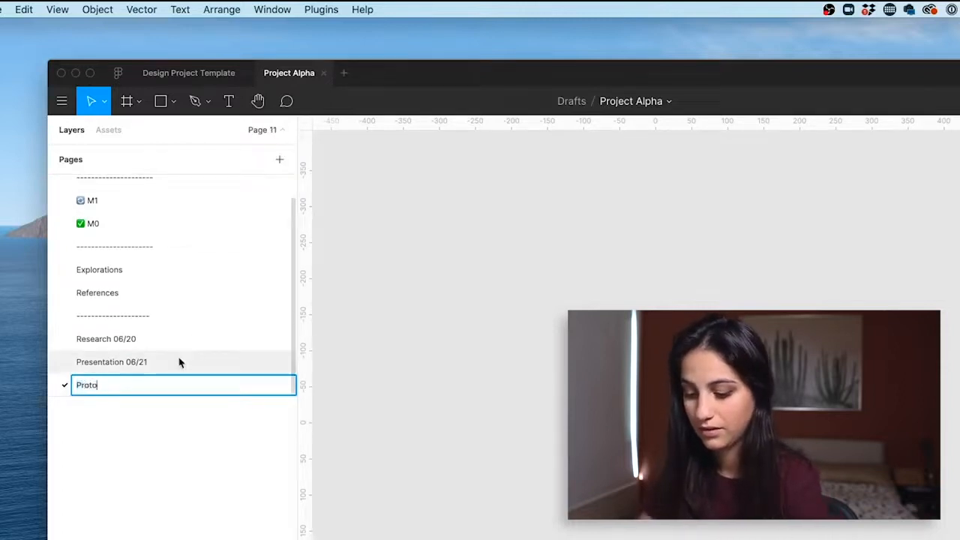
text(types 06/22)
key(Return)
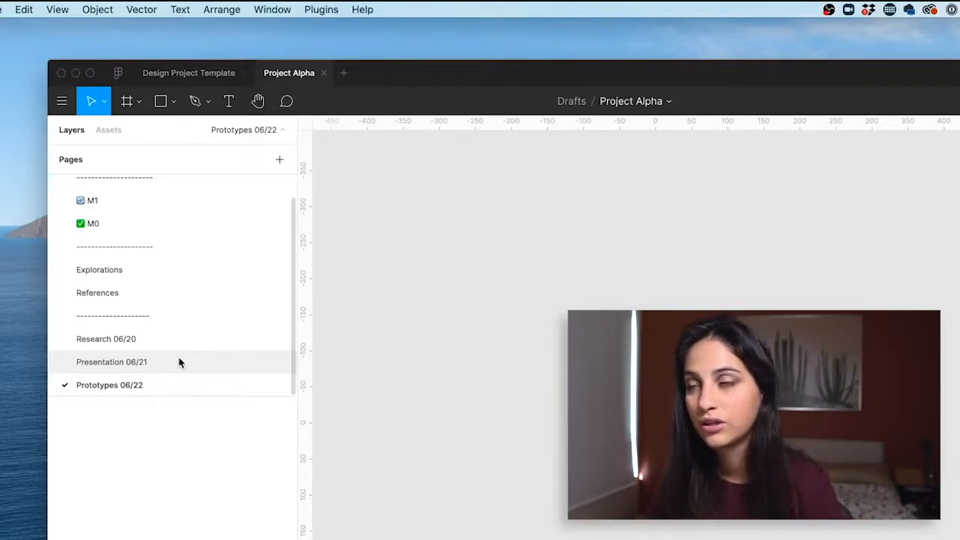
Switch to the Design Project Template file and review its opening page and the Overview page's project sections
scroll(178, 362, up, 1)
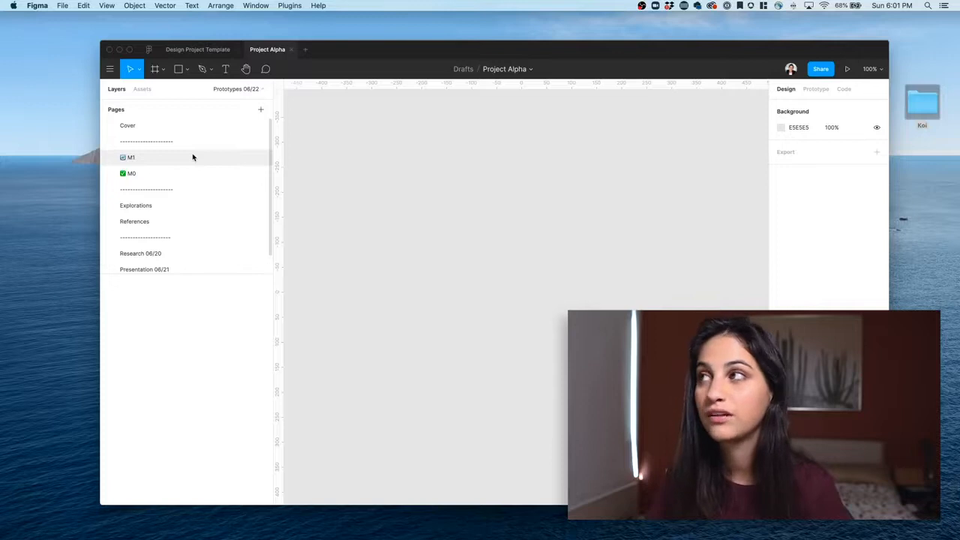
click(199, 51)
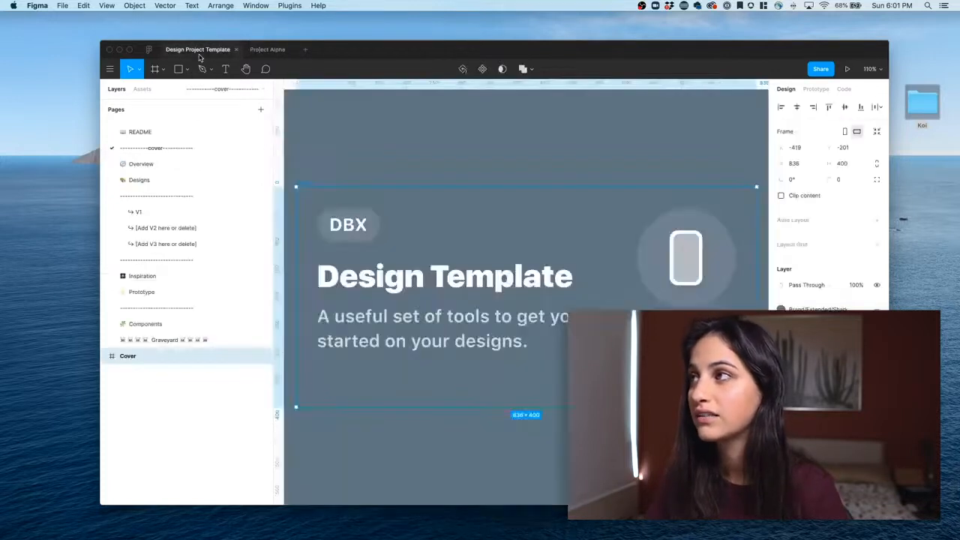
scroll(154, 136, up, 1)
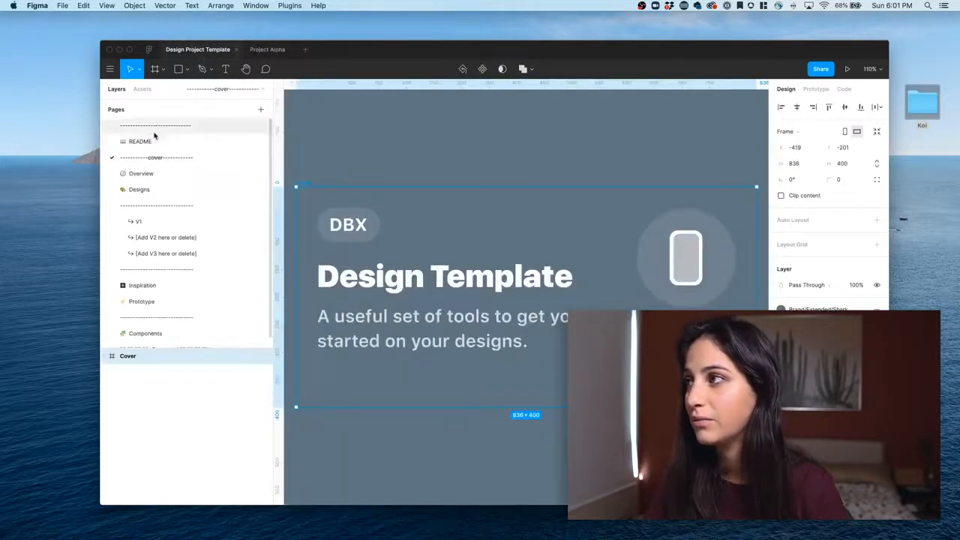
click(154, 128)
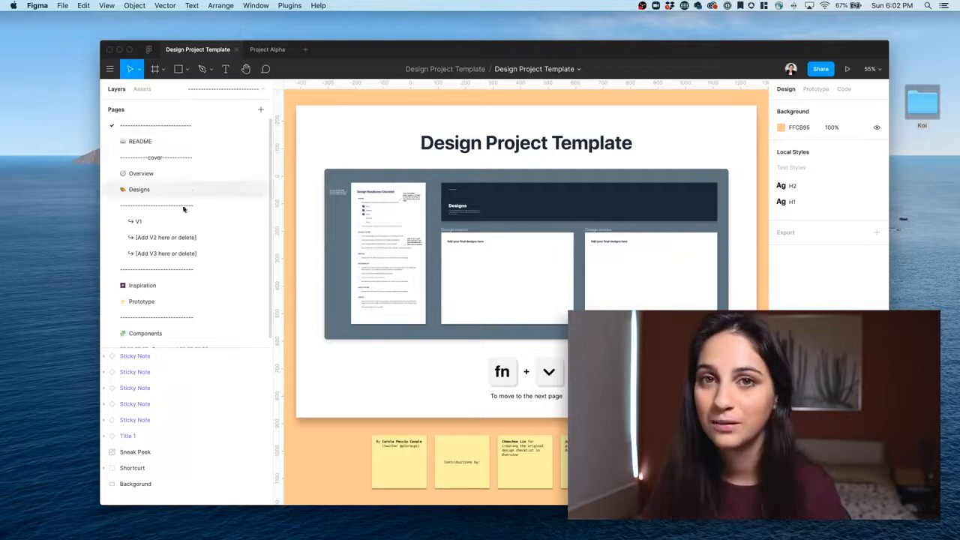
click(140, 174)
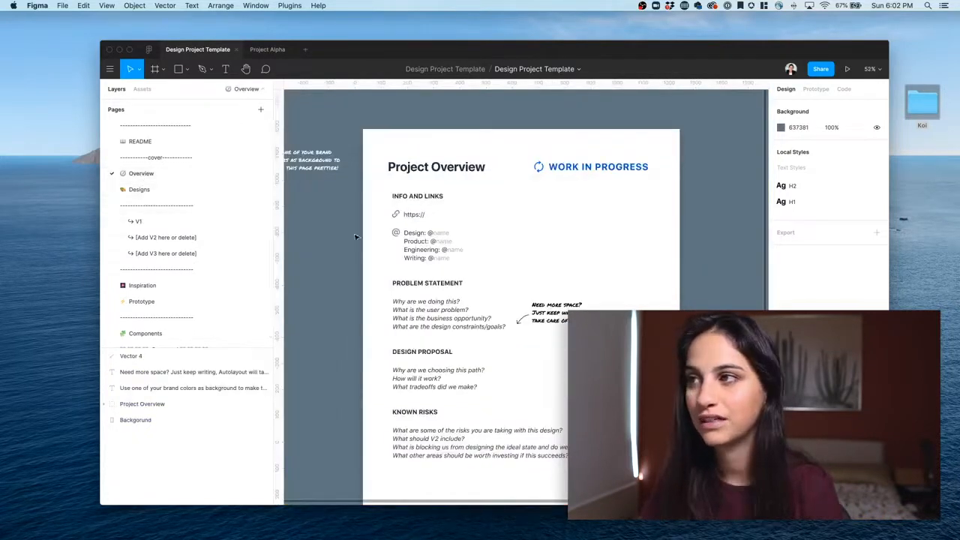
scroll(411, 252, down, 1)
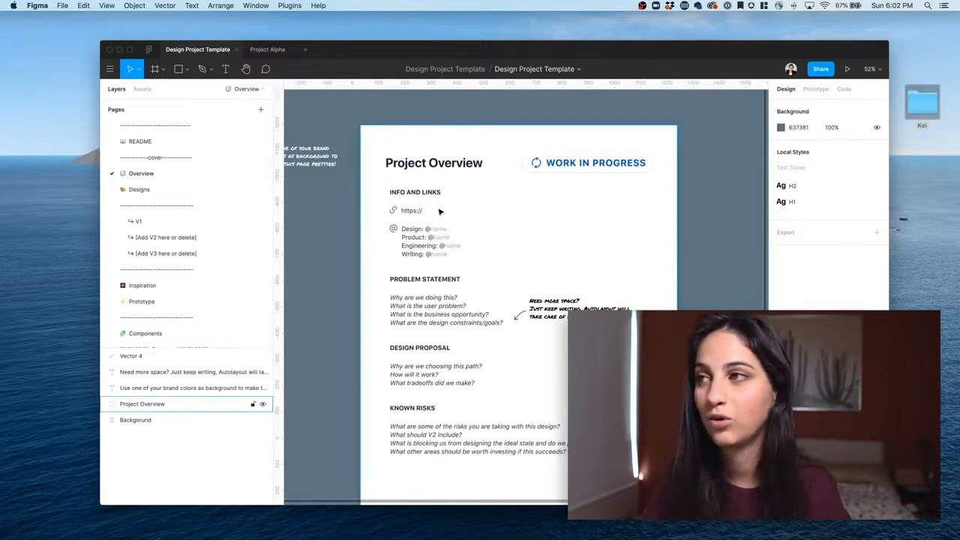
scroll(450, 248, down, 2)
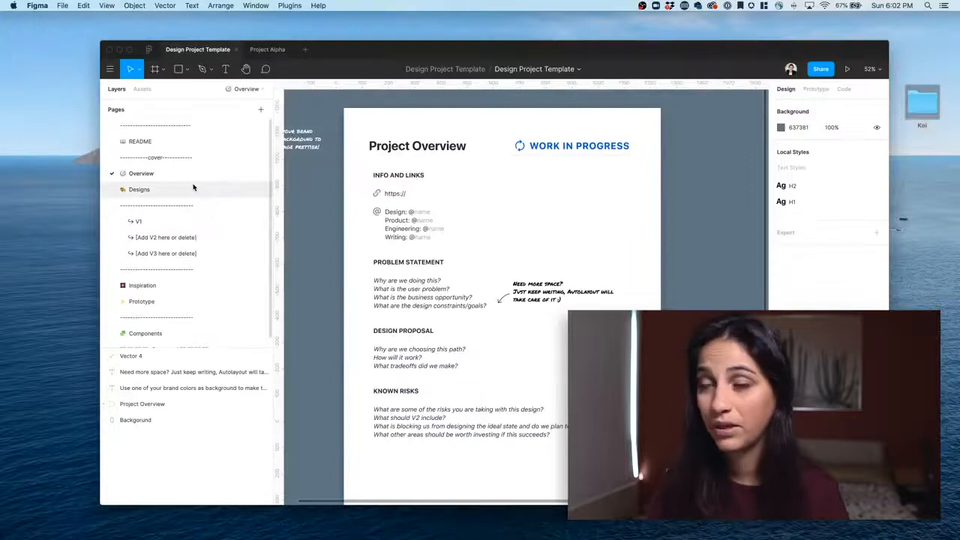
Examine the Design Readiness Checklist and the neighbouring mock areas on the template's Designs page
click(139, 189)
scroll(452, 295, up, 3)
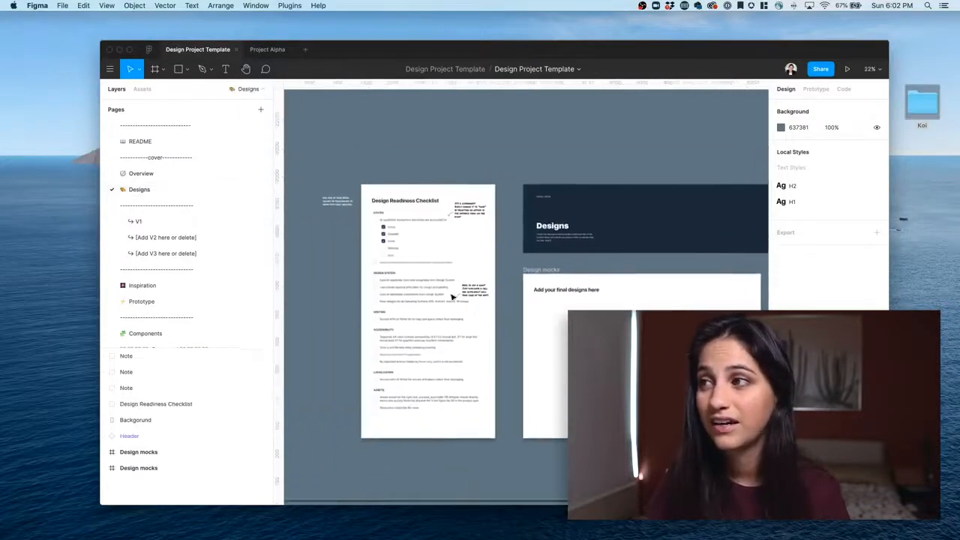
scroll(452, 296, up, 5)
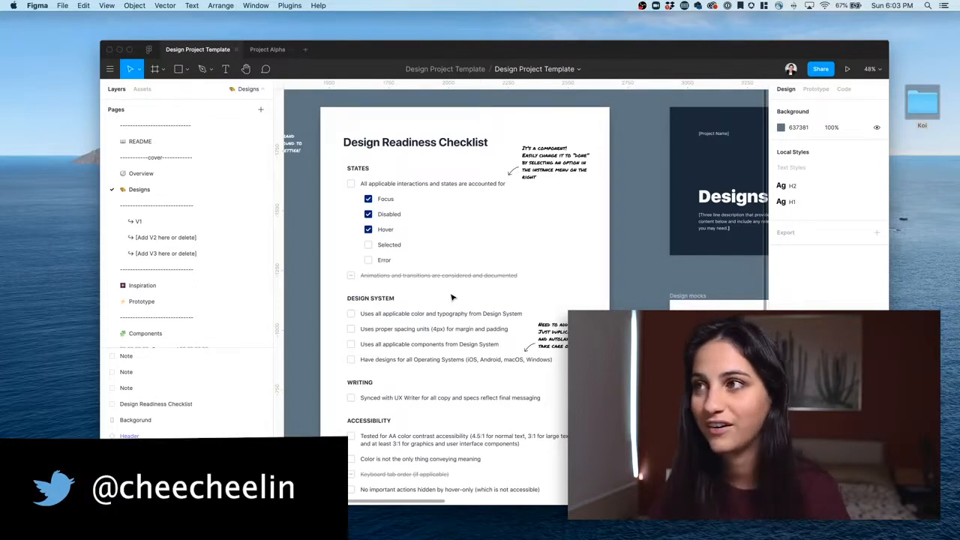
scroll(238, 342, down, 1)
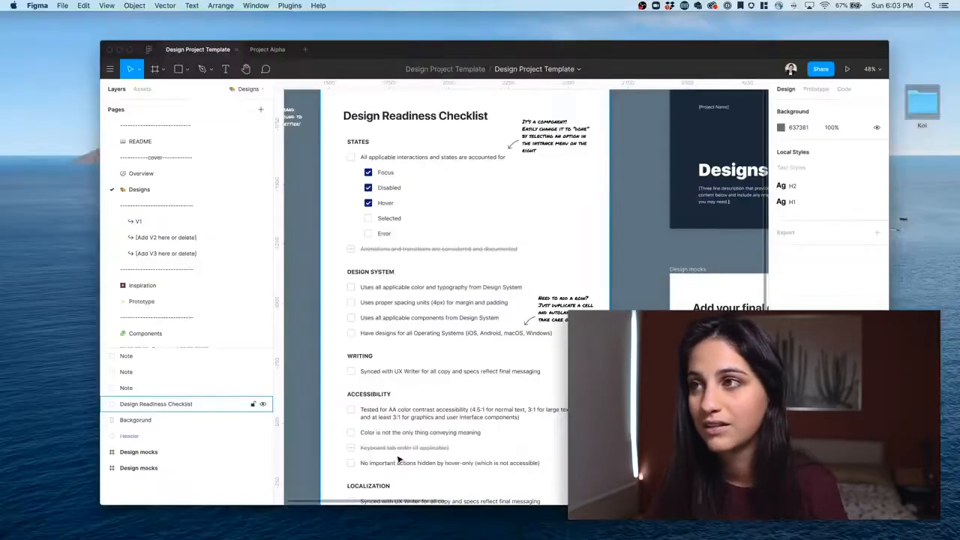
scroll(399, 458, down, 5)
scroll(399, 459, down, 1)
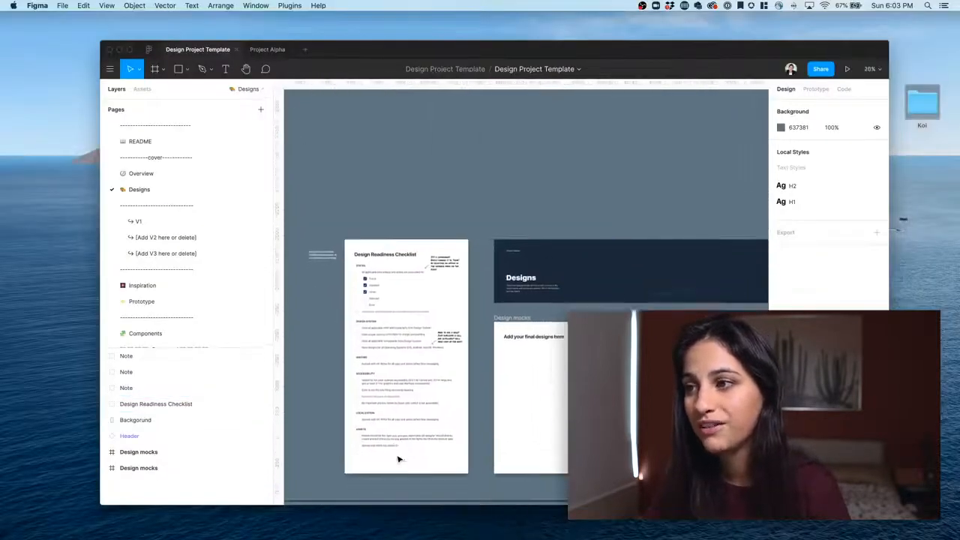
scroll(399, 459, down, 1)
Look through the template's full page list and return to the Project Alpha file
scroll(216, 305, down, 1)
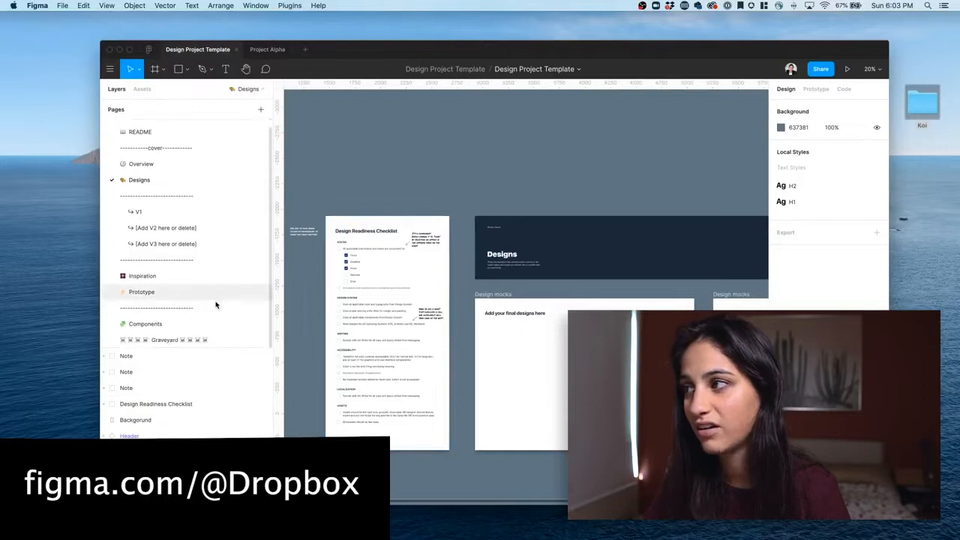
scroll(216, 304, up, 1)
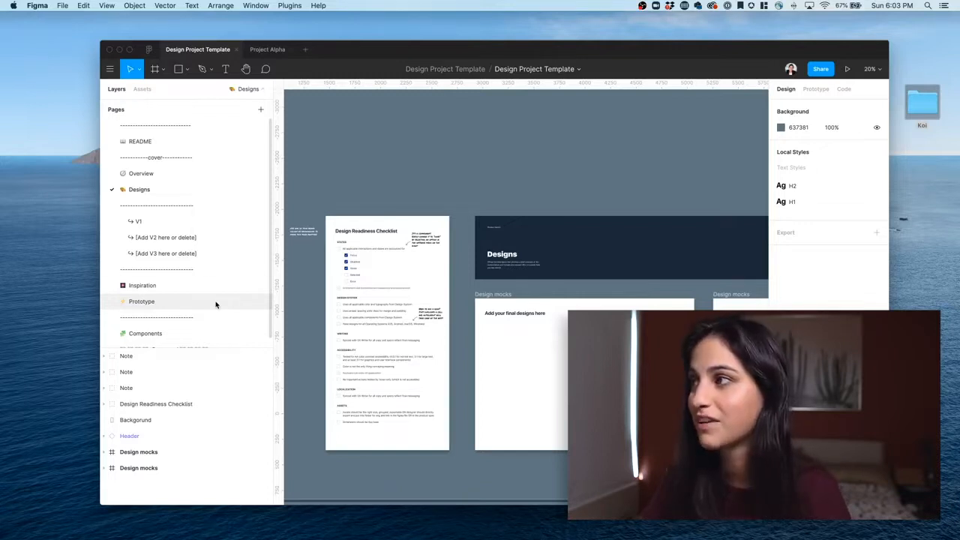
click(267, 49)
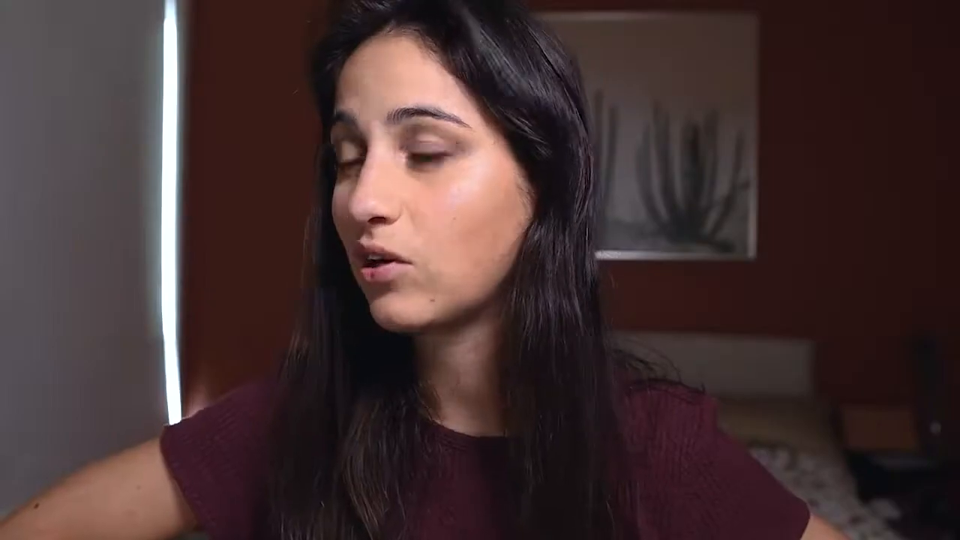